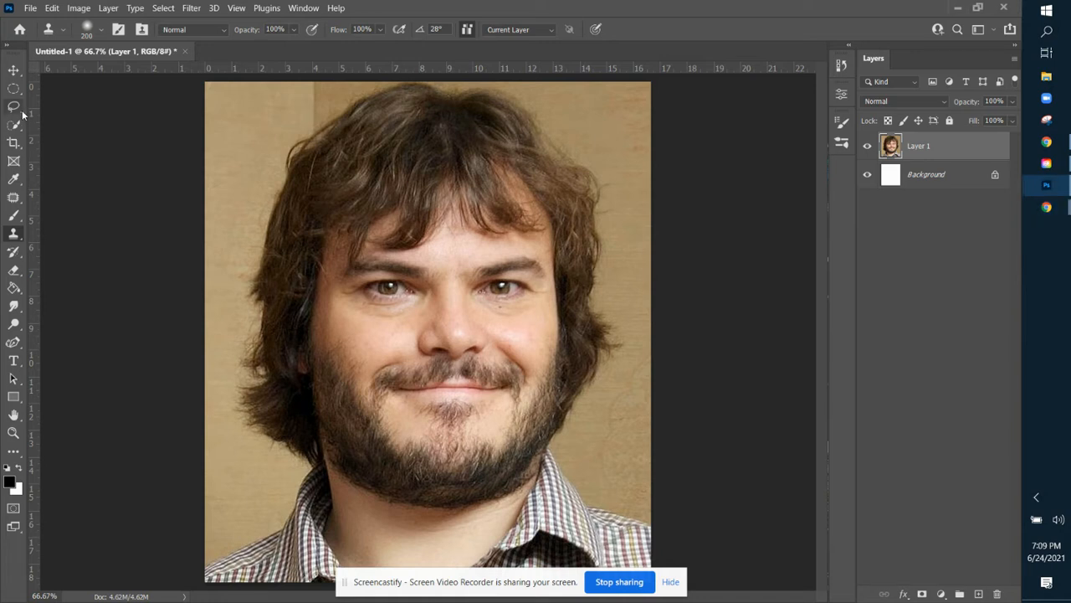
Step: Trace the man's head and shoulders with the Magnetic Lasso tool and close the outline into a selection
click(23, 112)
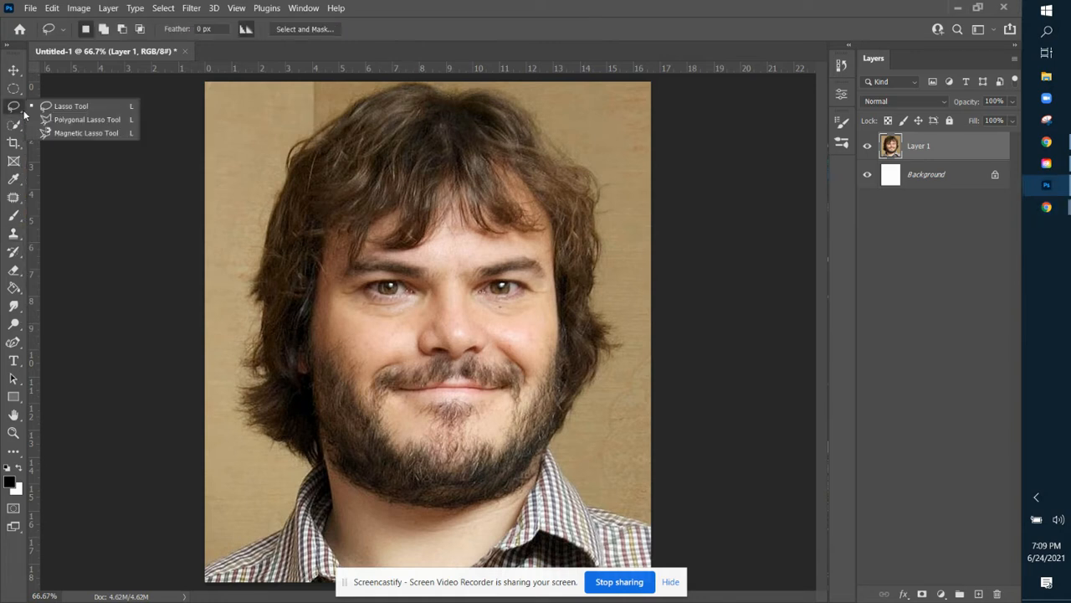
click(95, 134)
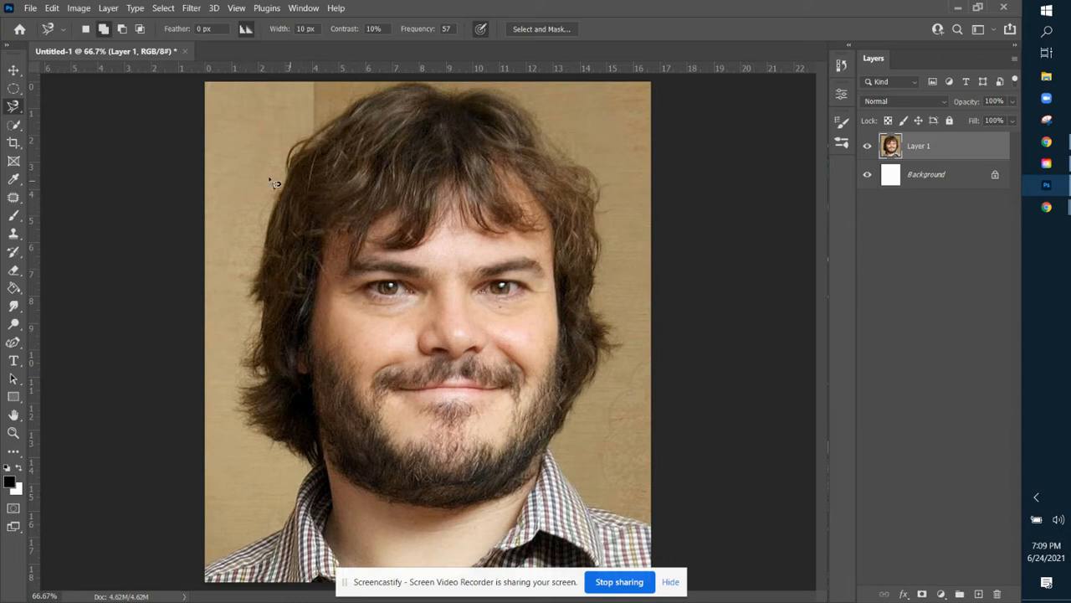
click(282, 153)
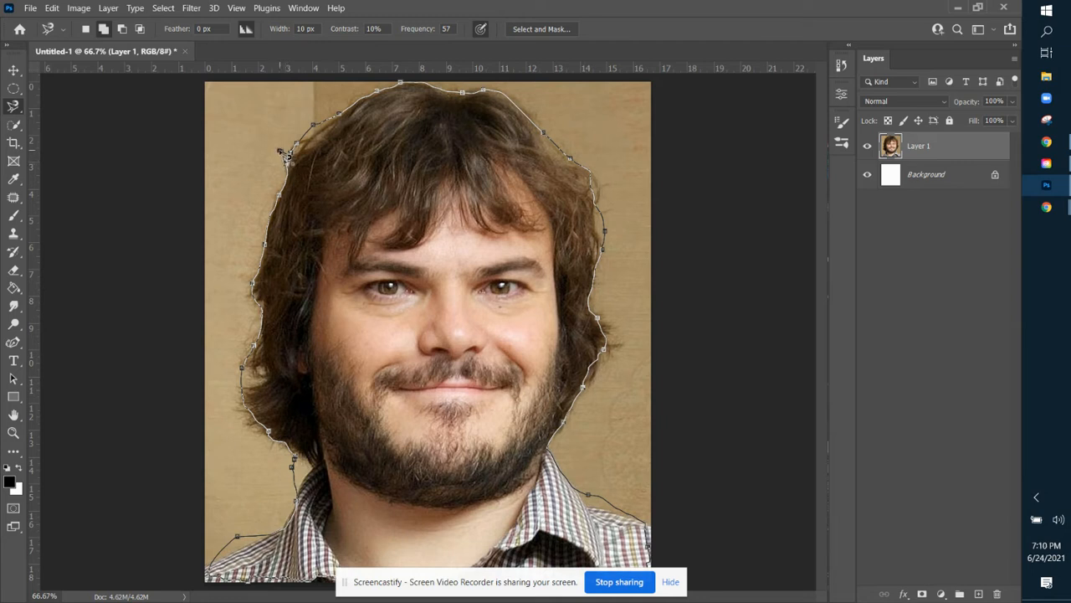
click(281, 152)
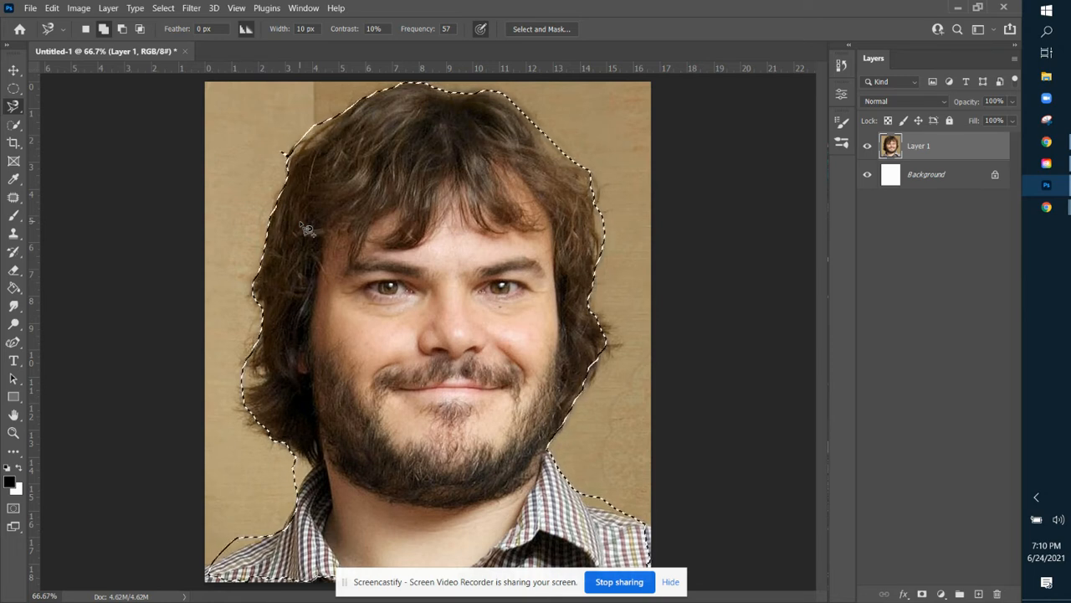
Step: Replace the selection with a small magnetic lasso area on the background beside the man's hair, using New Selection mode
click(85, 29)
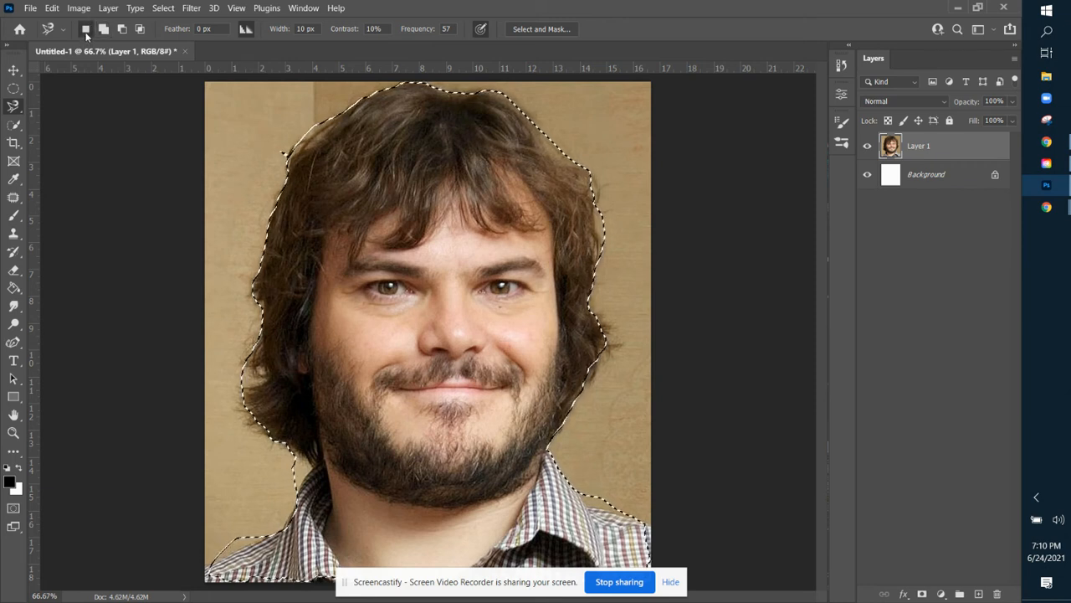
click(269, 109)
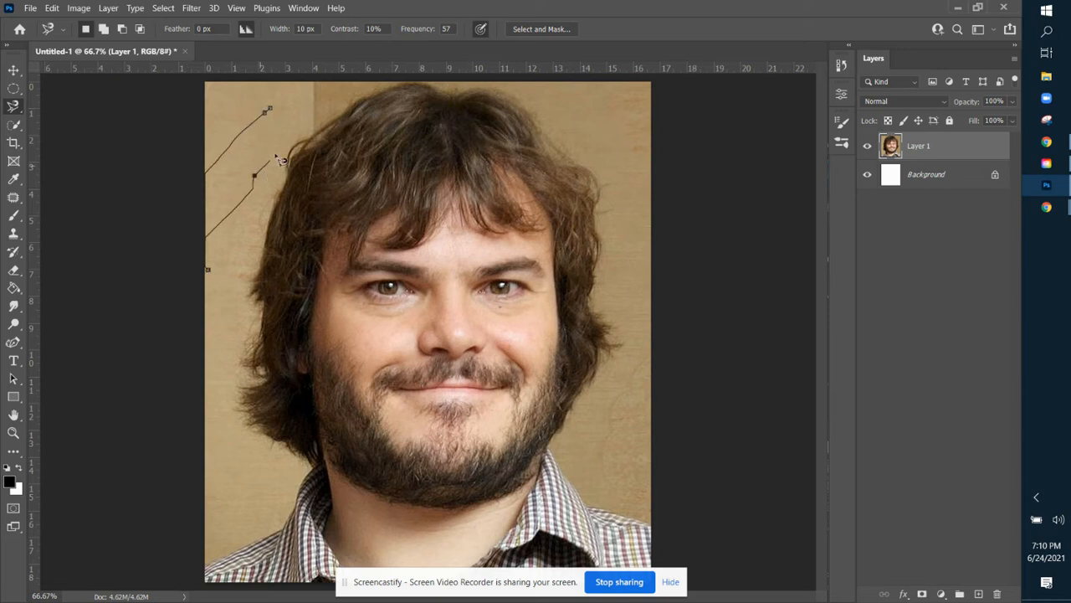
click(271, 111)
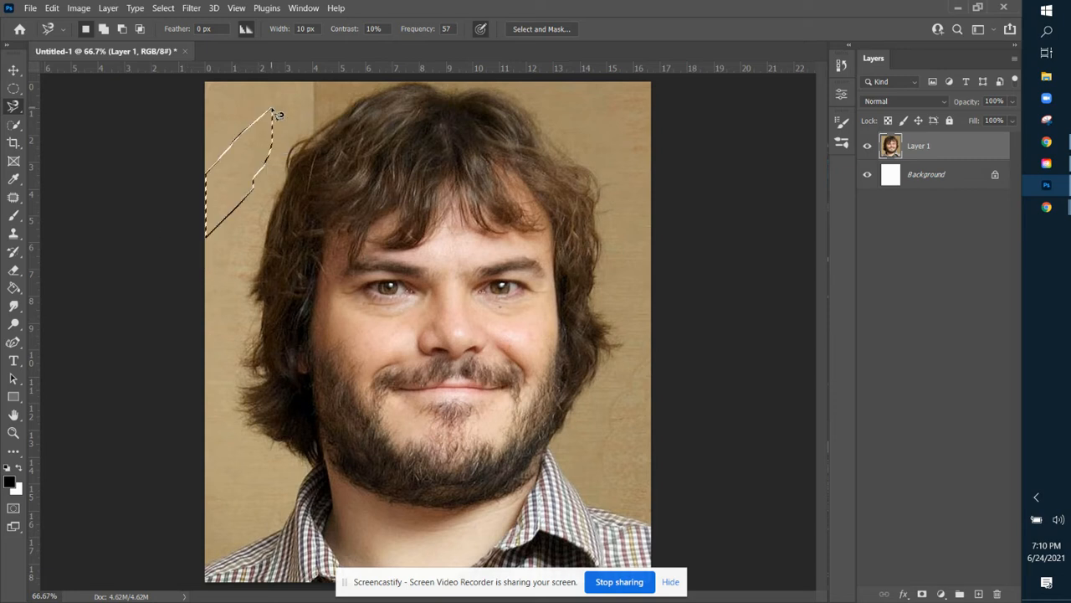
Step: Add an overlapping magnetic lasso area reaching into the man's hair to the background selection
click(105, 30)
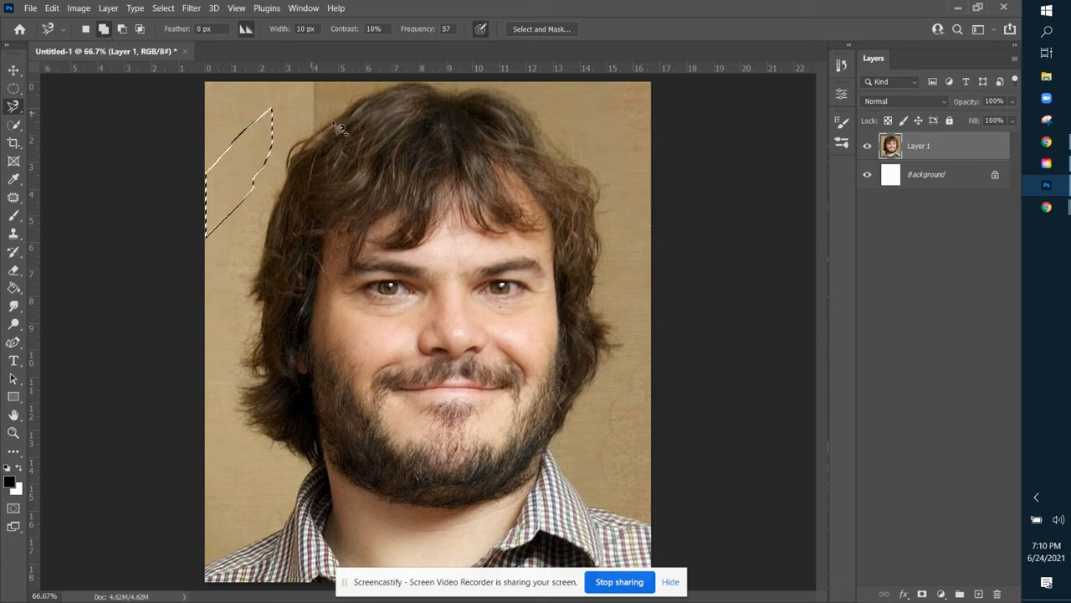
click(306, 96)
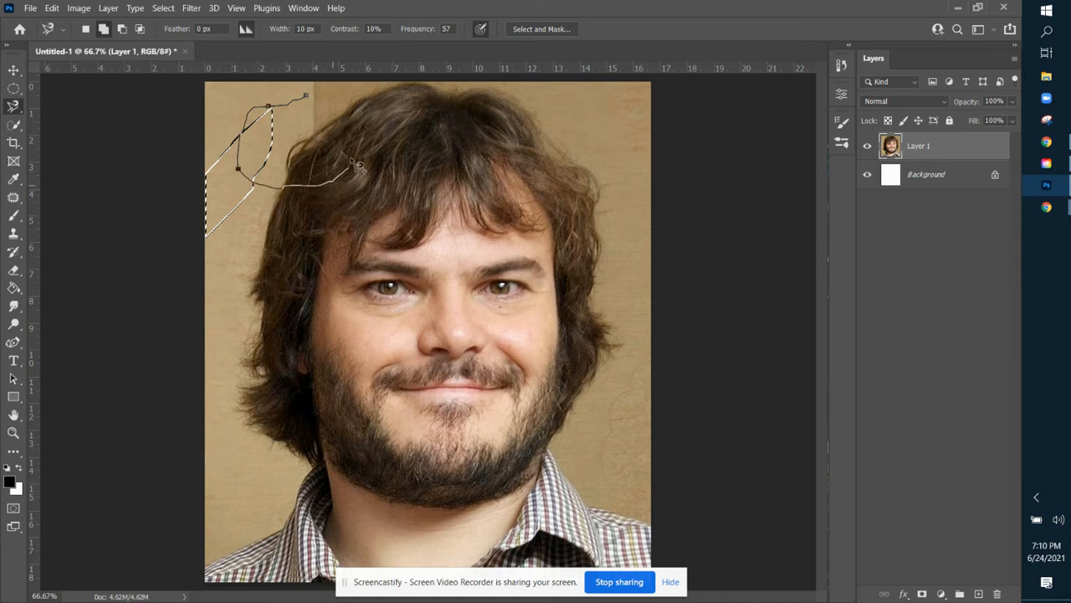
click(311, 102)
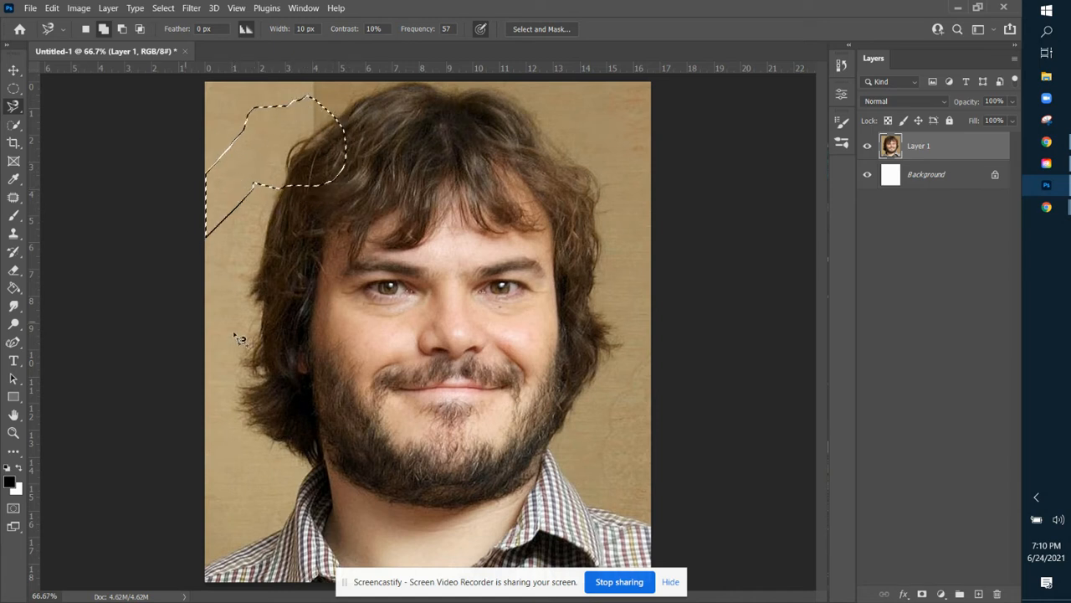
Step: Subtract a small magnetic lasso area from the lower edge of the current selection
click(122, 29)
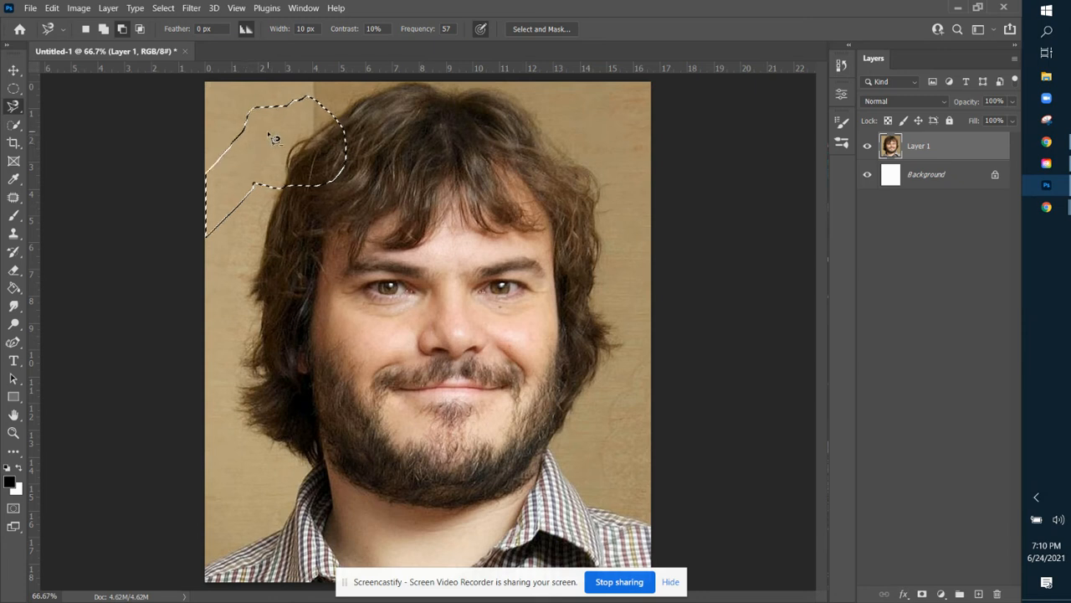
click(103, 28)
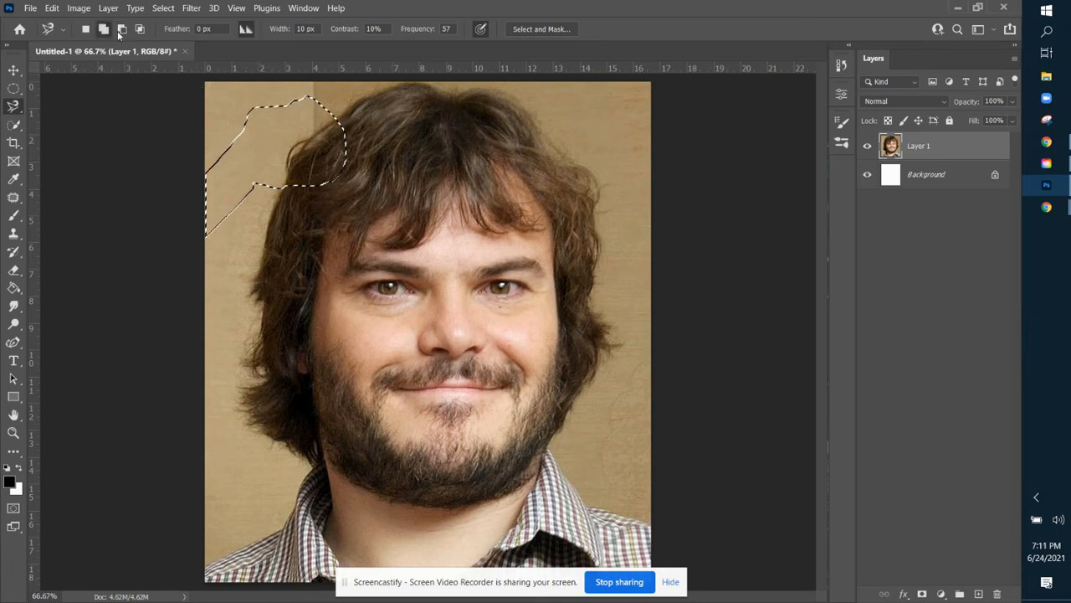
key(alt)
click(263, 144)
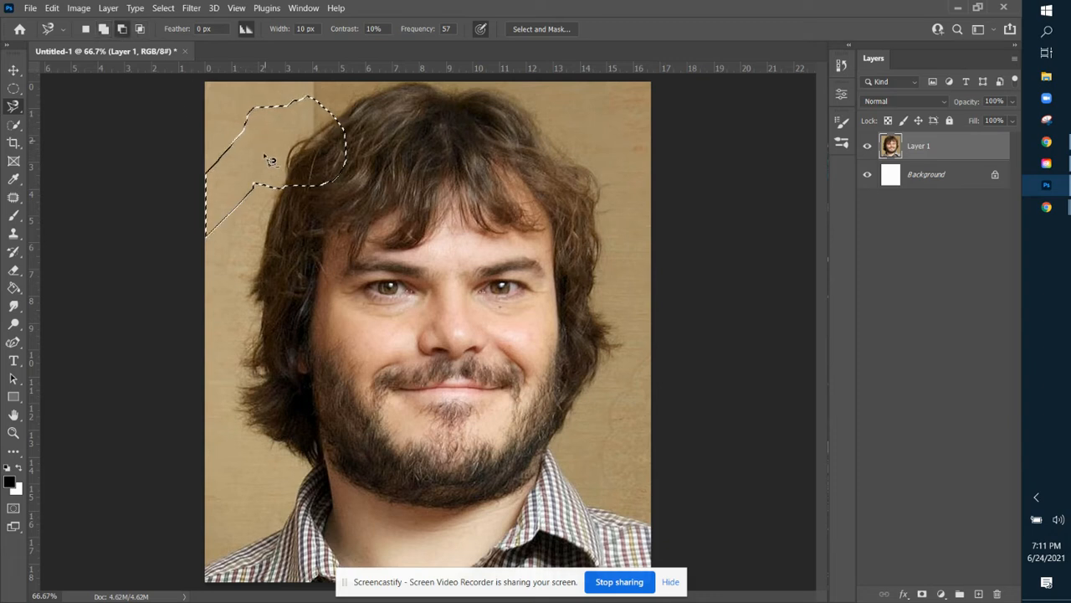
click(266, 149)
key(Return)
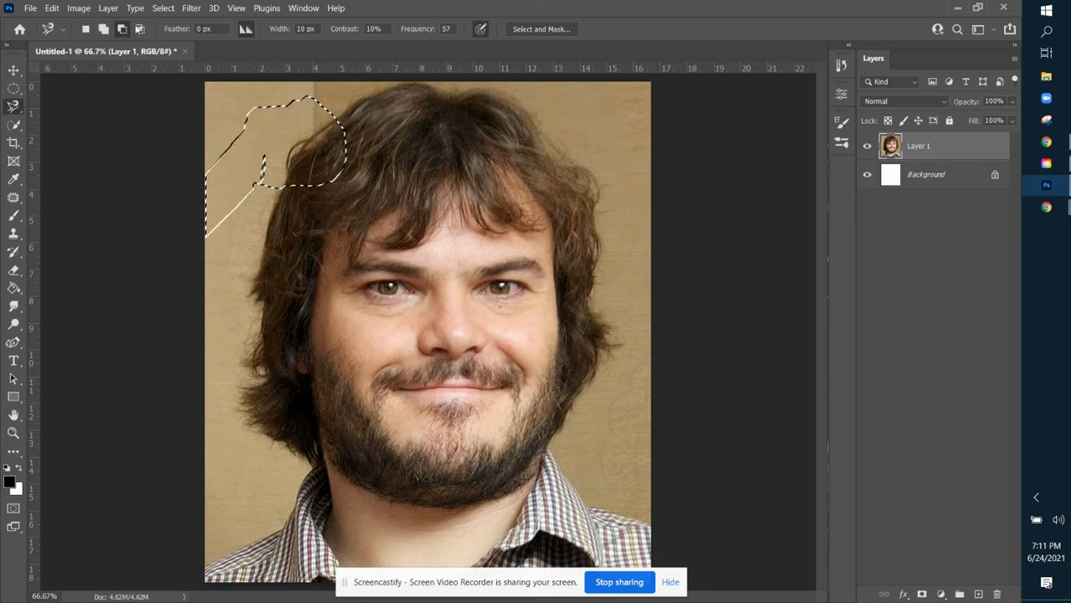
Step: Intersect the selection with a magnetic lasso area drawn over the hair and forehead, and deselect the result
click(139, 28)
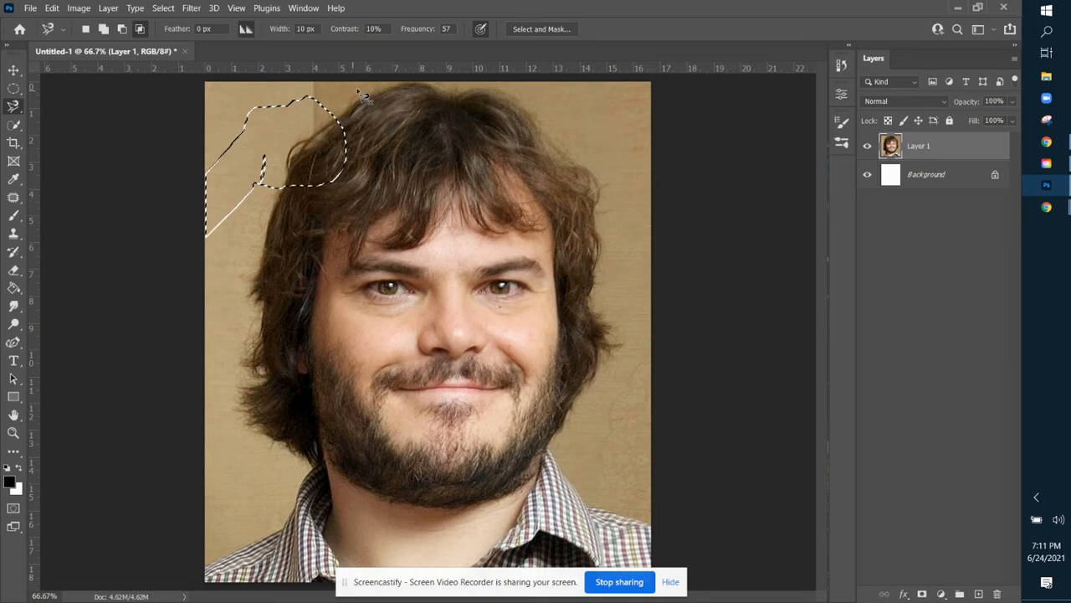
click(433, 89)
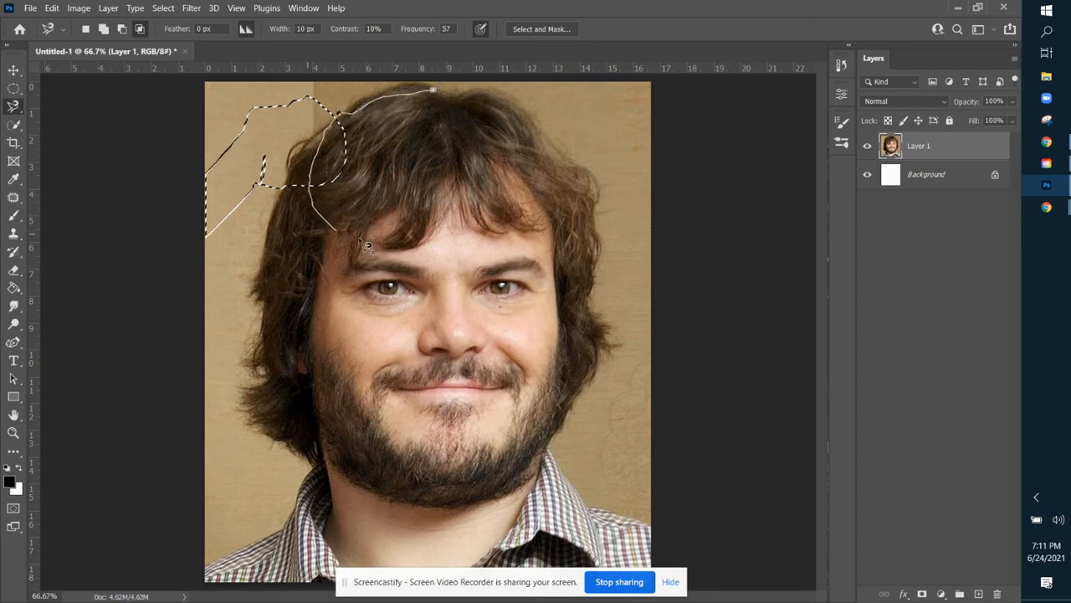
click(436, 92)
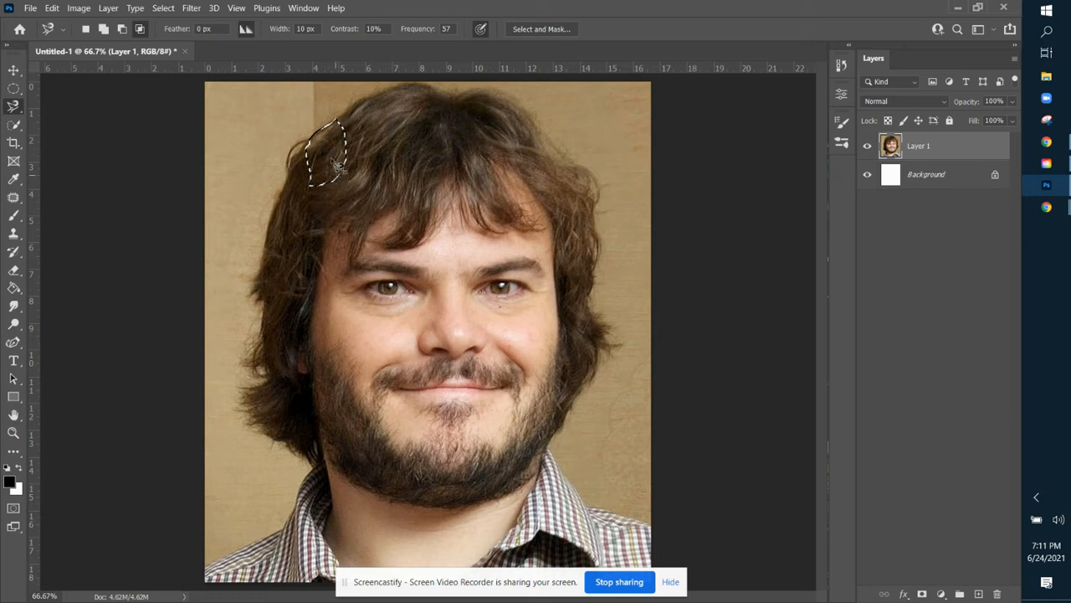
click(163, 7)
click(161, 35)
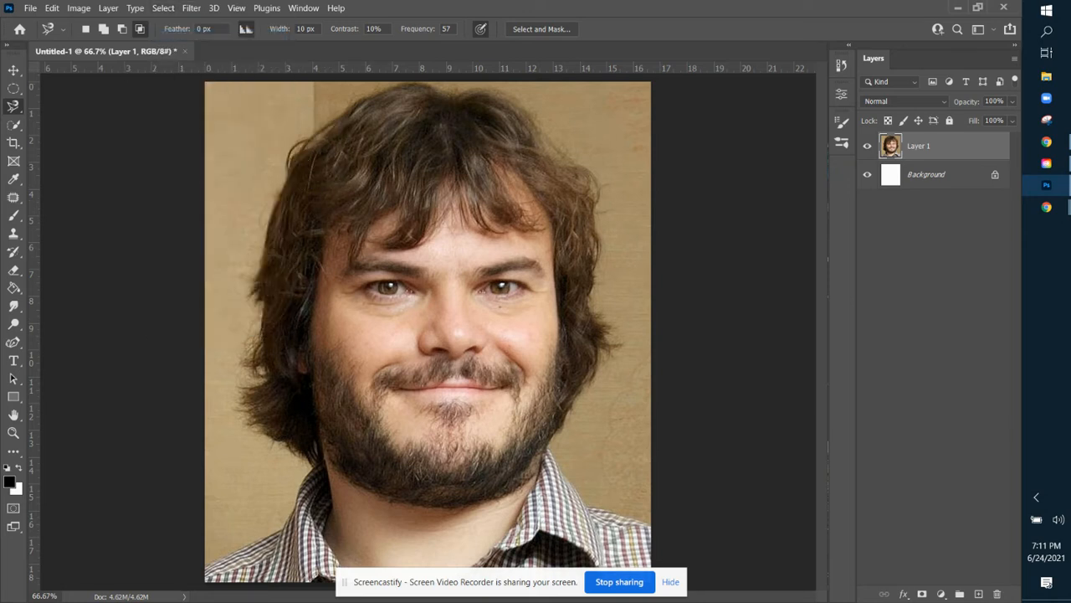
Step: Outline the man's head and shoulders with straight segments using the Polygonal Lasso tool and close the selection
right_click(18, 109)
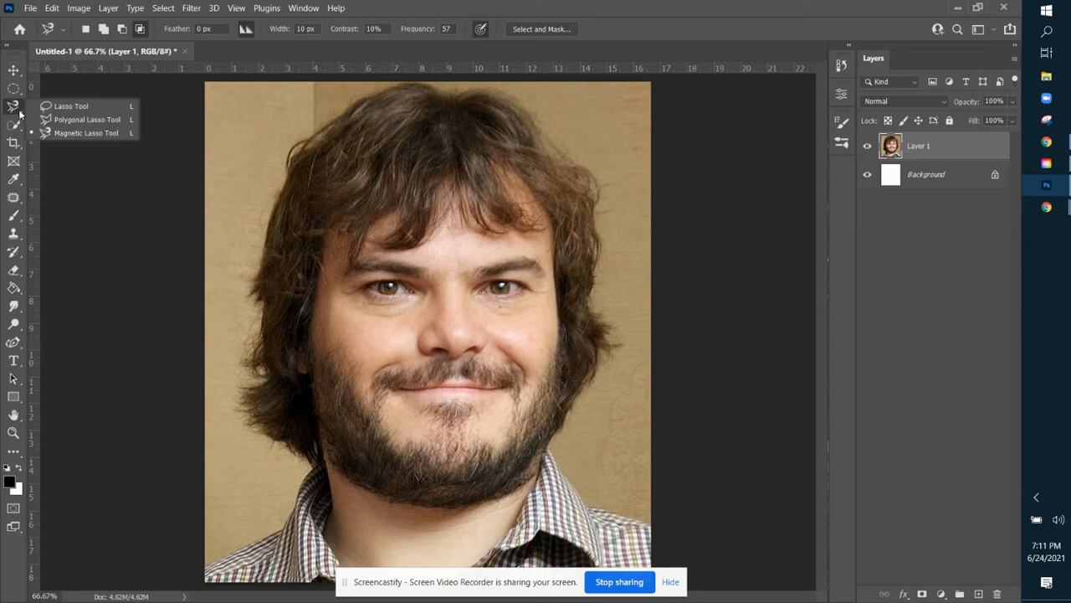
click(72, 121)
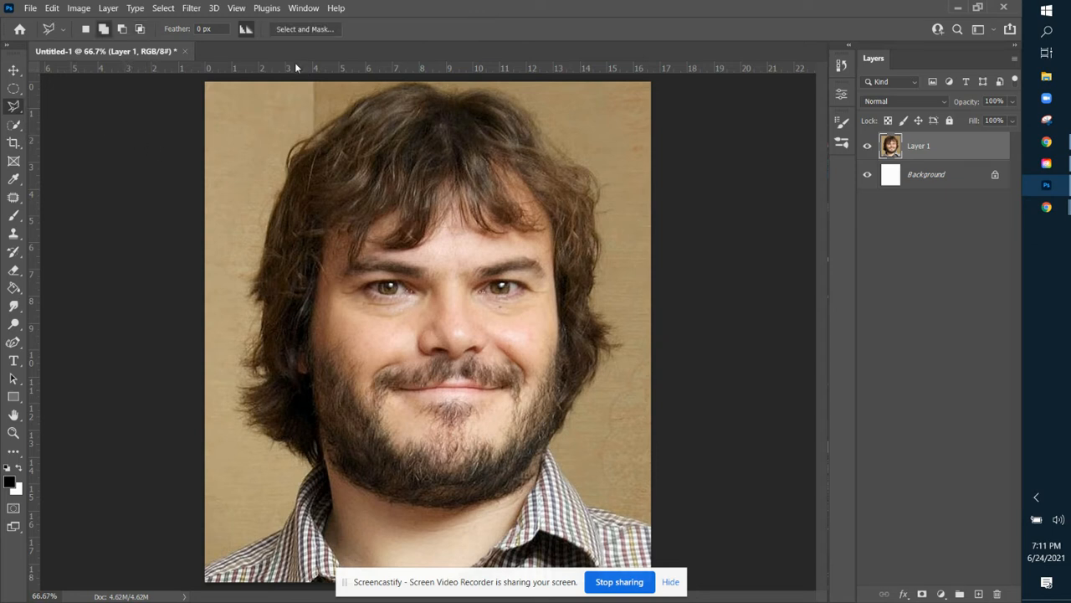
click(448, 96)
click(342, 99)
key(BackSpace)
click(411, 84)
click(258, 271)
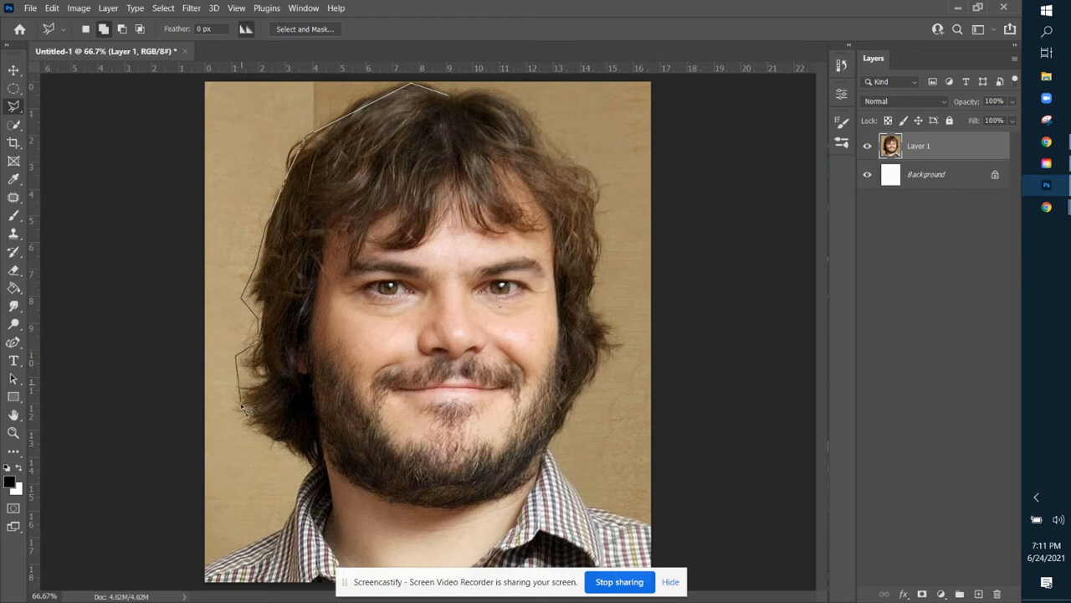
click(288, 459)
click(283, 527)
click(211, 561)
click(621, 554)
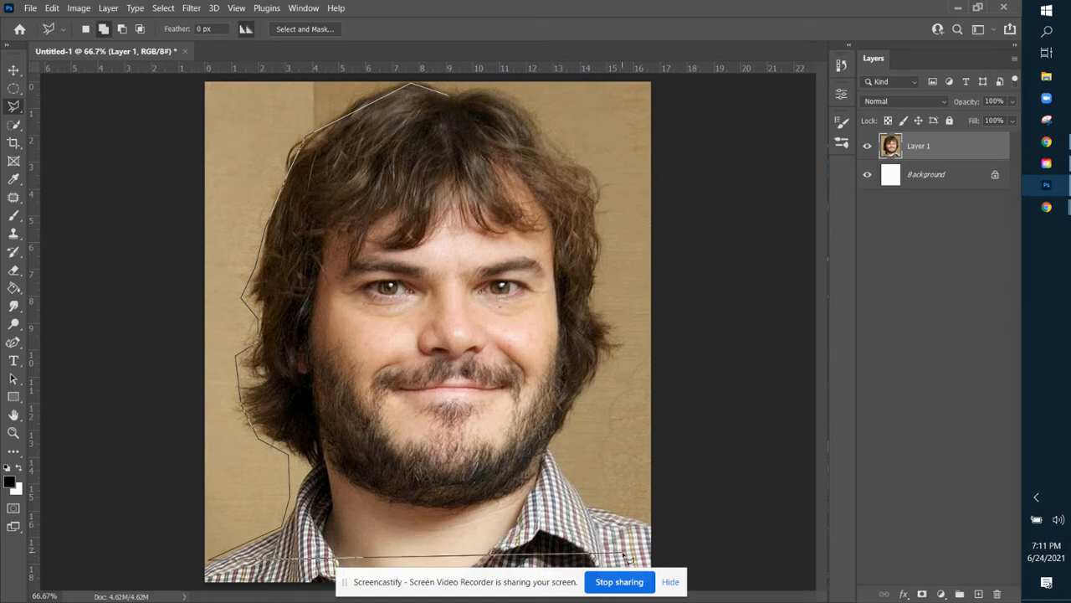
click(555, 442)
click(625, 169)
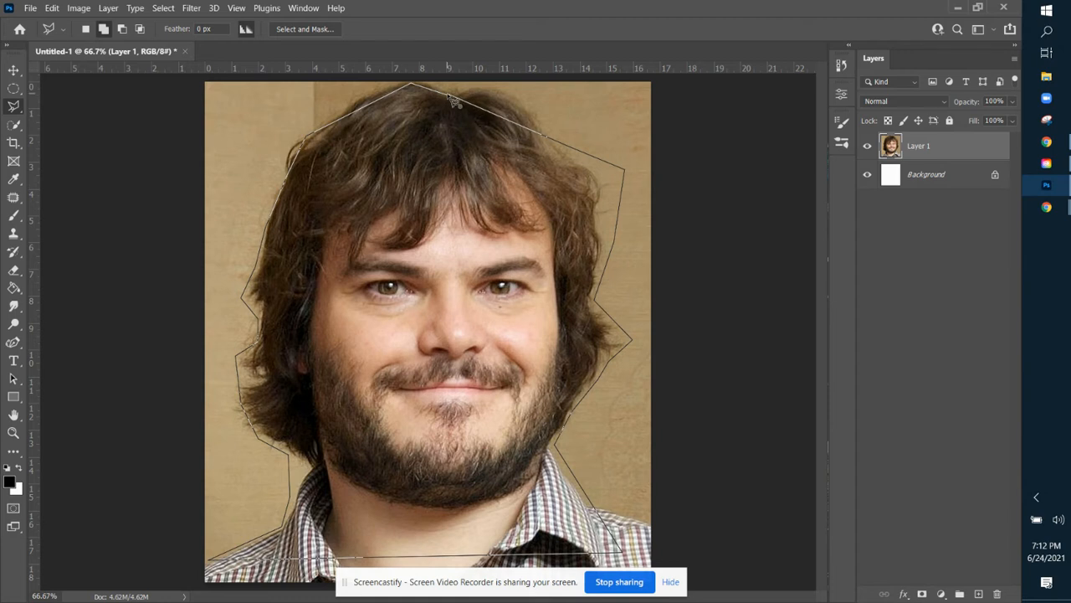
click(569, 145)
double_click(556, 113)
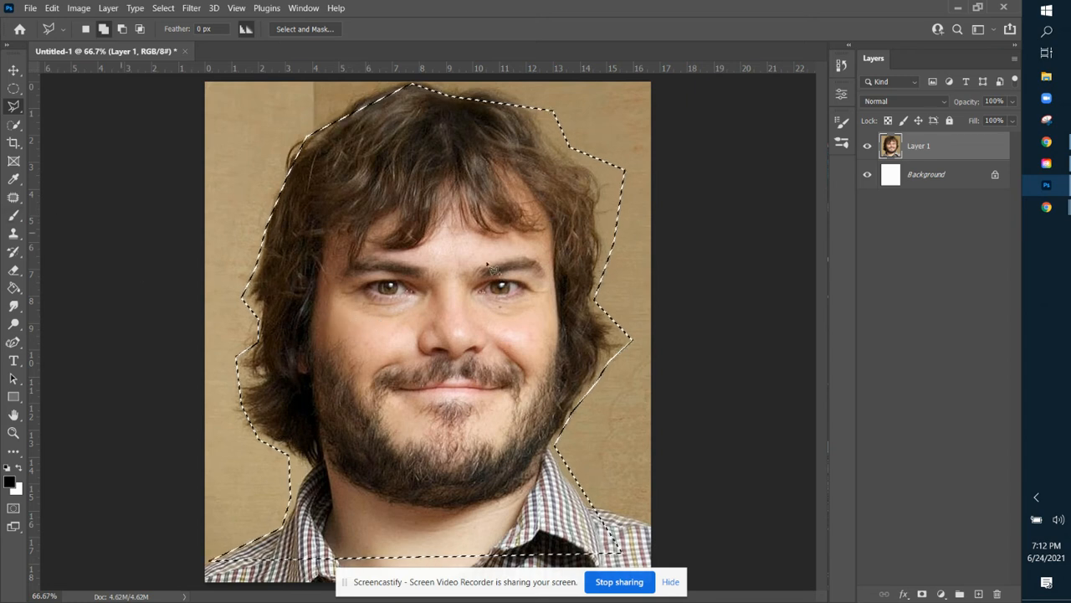
Step: Deselect the polygonal selection around the man
click(190, 9)
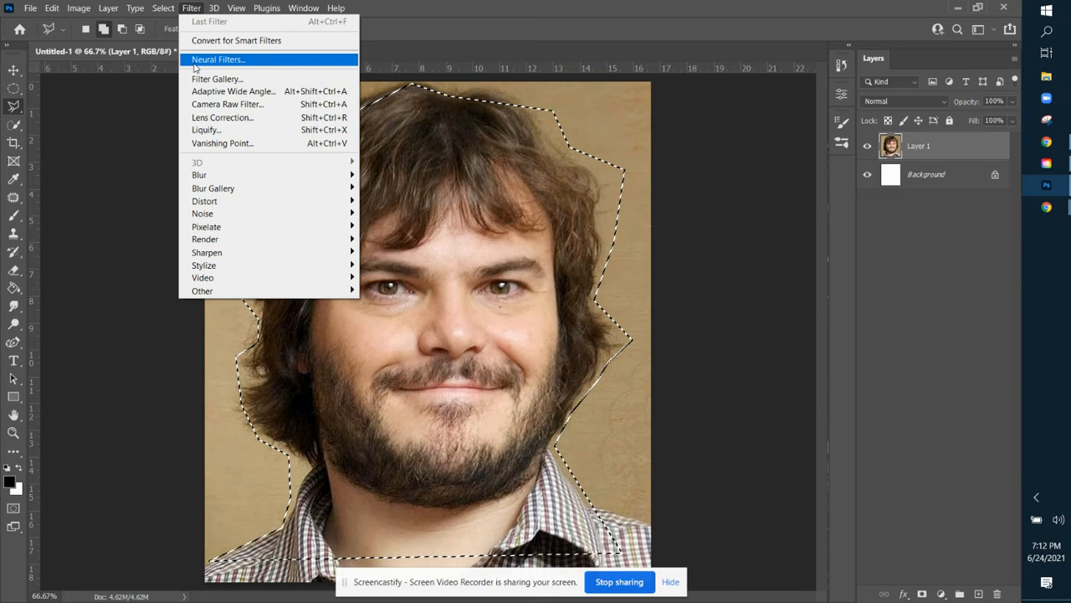
mouse_move(165, 10)
click(176, 34)
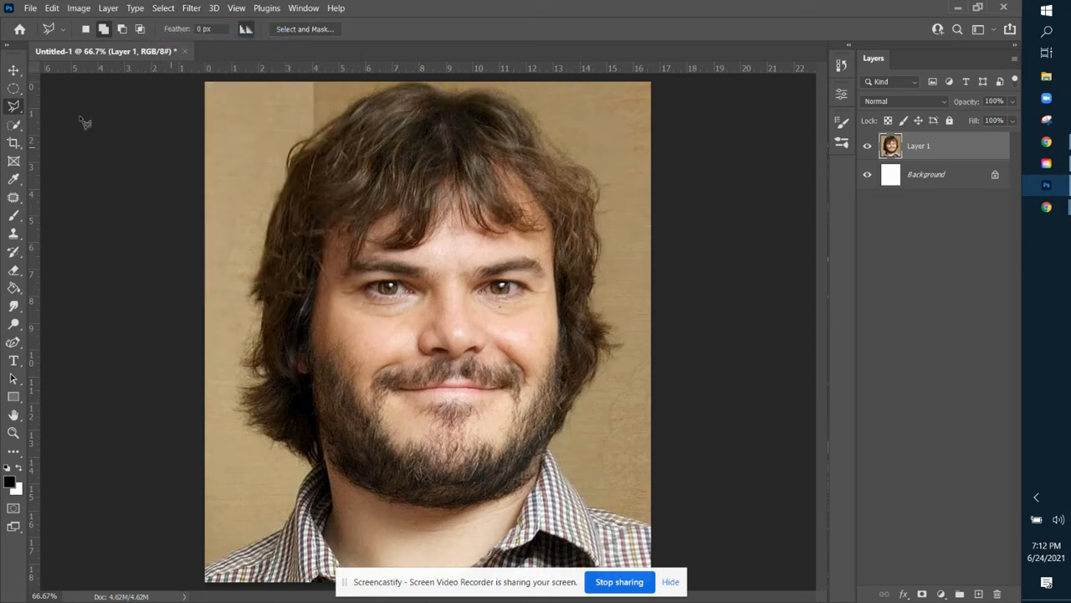
Step: Select the hair from the top of the head down to the shirt collar on one side with the freehand Lasso tool
right_click(19, 114)
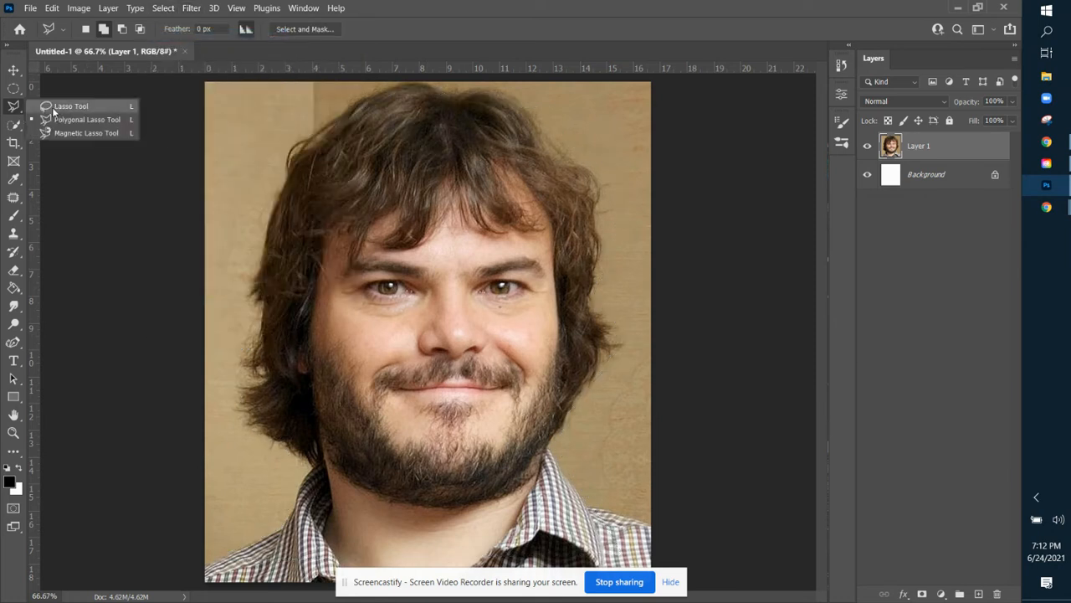
click(54, 107)
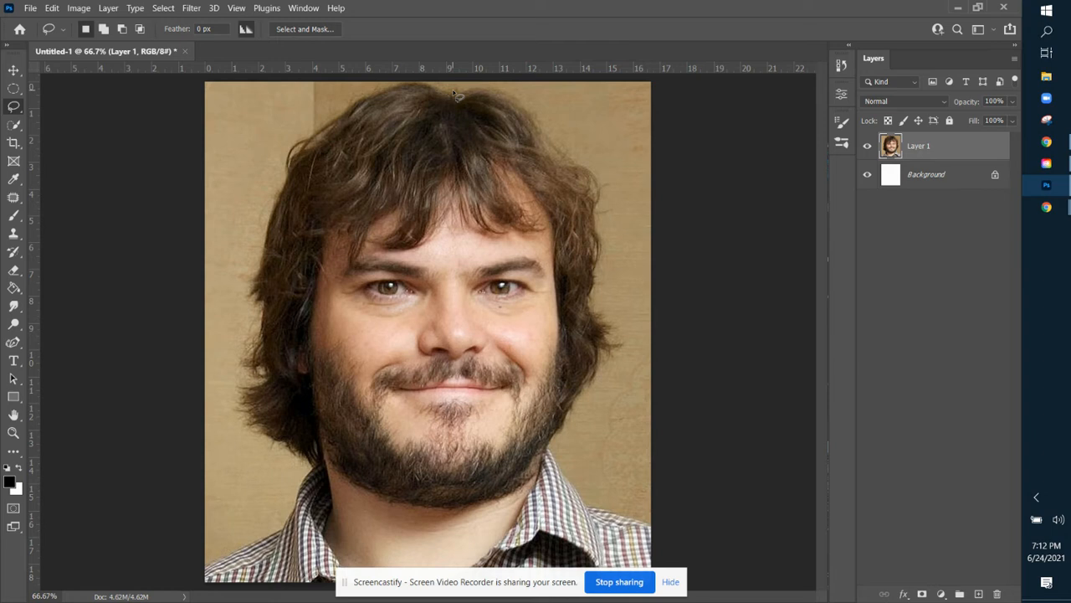
mouse_move(452, 92)
mouse_down()
mouse_move(378, 89)
mouse_move(283, 153)
mouse_move(283, 187)
mouse_move(242, 298)
mouse_move(266, 319)
mouse_move(239, 346)
mouse_move(234, 361)
mouse_move(247, 385)
mouse_move(232, 403)
mouse_move(244, 431)
mouse_move(322, 474)
mouse_up()
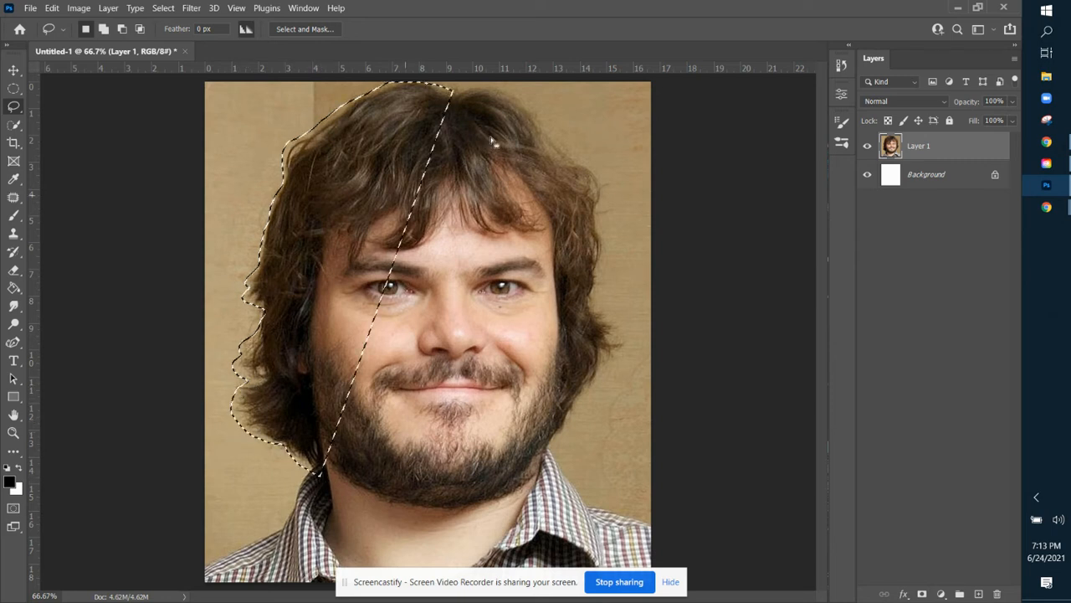
Step: Add the shoulders, neck, face and remaining hair to the lasso selection until it encloses the whole man
click(103, 28)
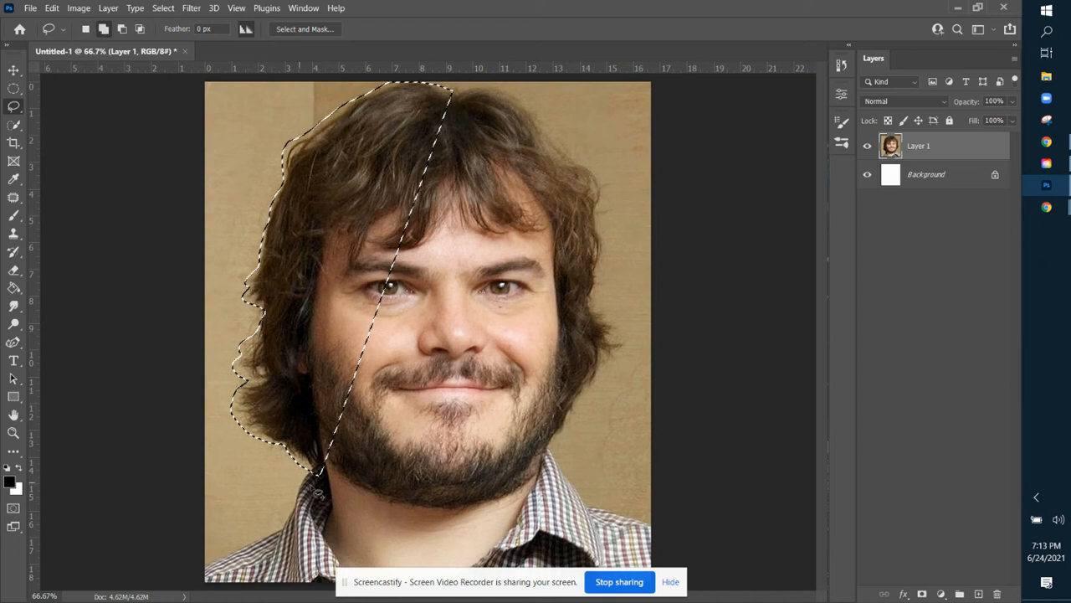
mouse_move(320, 474)
mouse_down()
mouse_move(266, 540)
mouse_move(207, 573)
mouse_move(282, 599)
mouse_up()
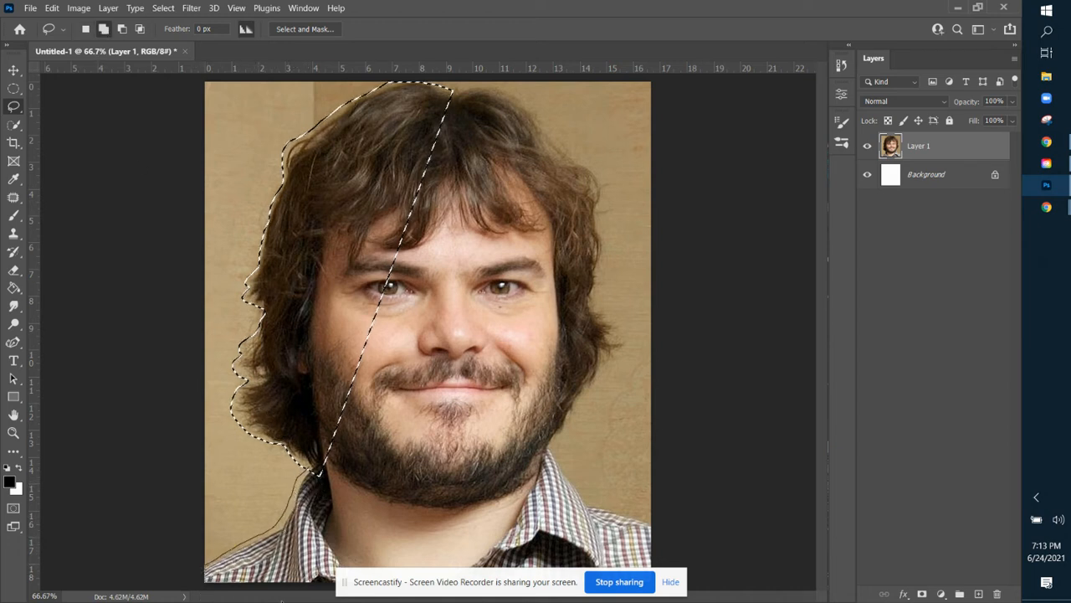
mouse_move(669, 602)
mouse_down()
mouse_move(657, 520)
mouse_move(601, 502)
mouse_move(555, 453)
mouse_move(591, 390)
mouse_up()
mouse_move(623, 344)
mouse_down()
mouse_move(602, 326)
mouse_move(590, 302)
mouse_up()
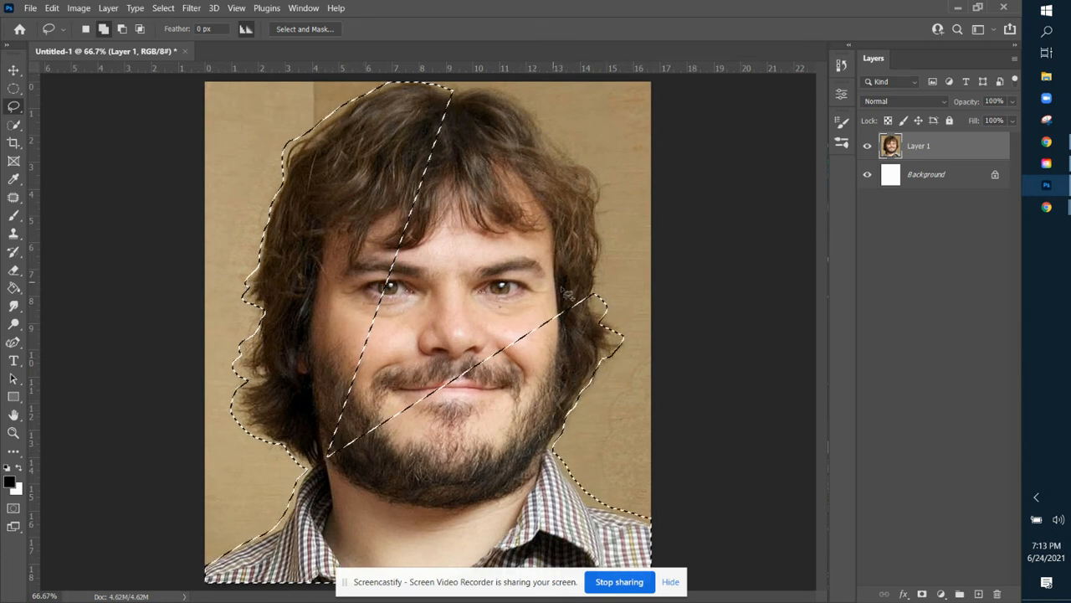
mouse_move(596, 302)
mouse_down()
mouse_move(611, 181)
mouse_move(534, 105)
mouse_move(477, 88)
mouse_move(412, 120)
mouse_move(351, 230)
mouse_move(323, 335)
mouse_move(316, 450)
mouse_move(331, 475)
mouse_move(391, 477)
mouse_move(549, 380)
mouse_up()
drag(586, 311, 587, 310)
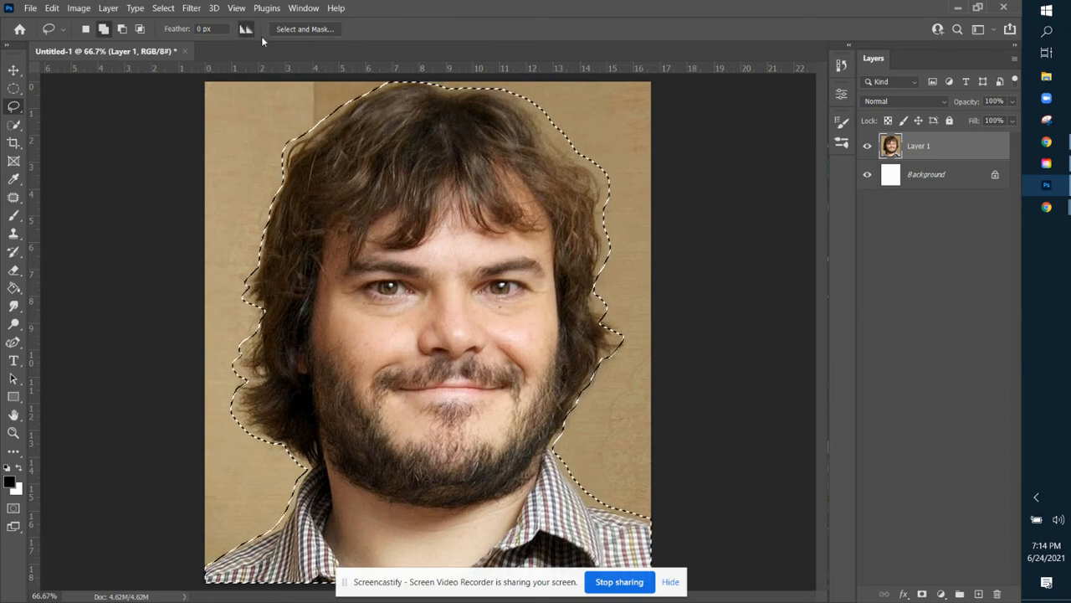
Step: Open the lasso selection in Select and Mask, preview it with the Overlay view, and set the overlay opacity to 63%
click(313, 30)
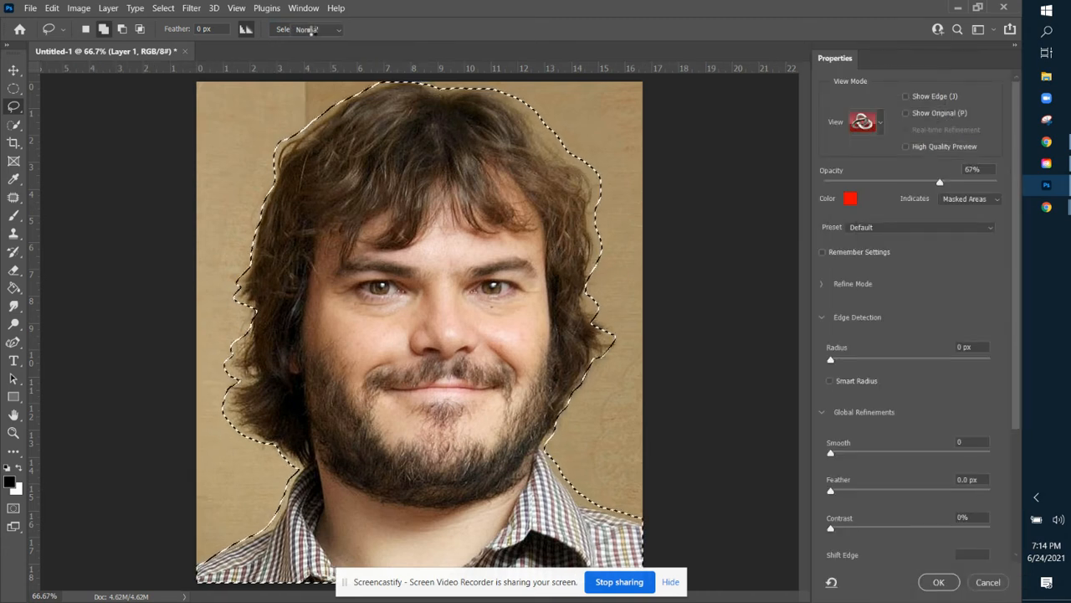
click(880, 121)
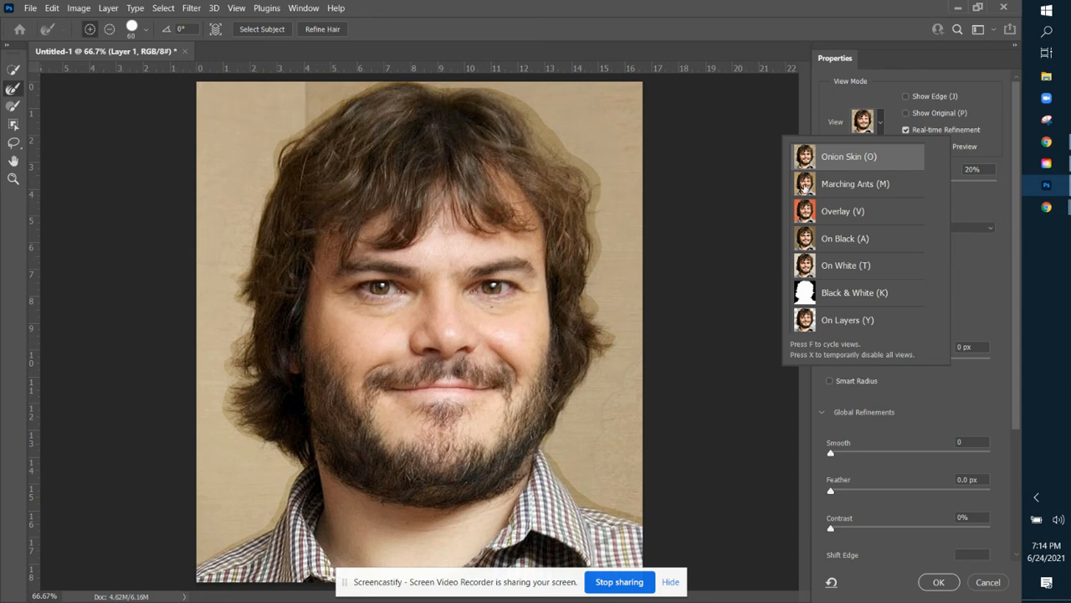
click(838, 214)
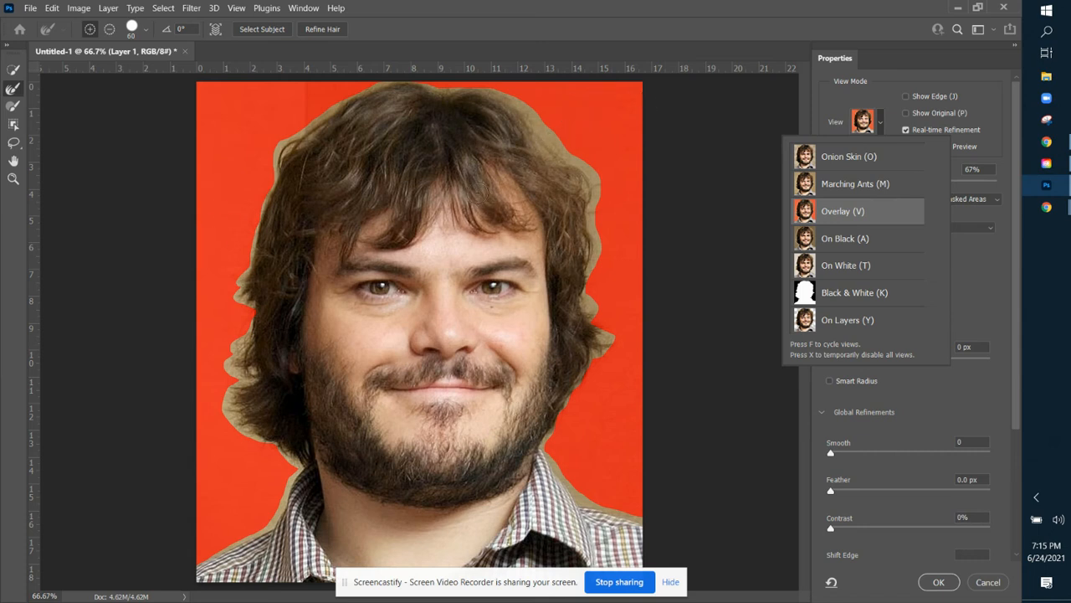
click(893, 116)
mouse_move(941, 184)
mouse_down()
mouse_move(865, 184)
mouse_move(931, 193)
mouse_up()
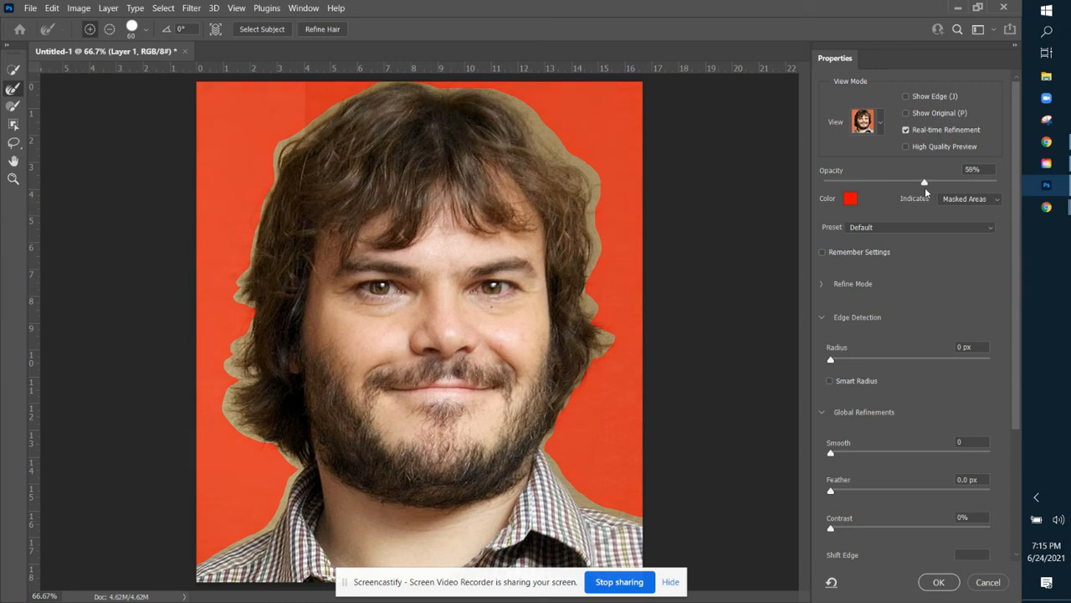
click(932, 186)
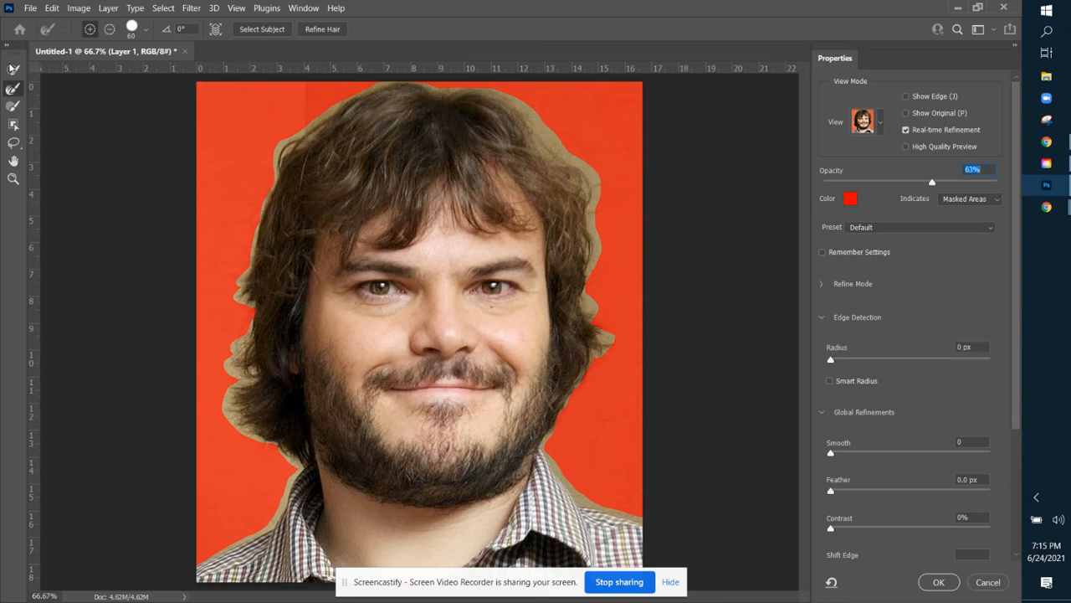
Step: Subtract background fringe along both sides of the hair with the Brush tool, and paint a small patch back in at the upper hair edge
click(12, 108)
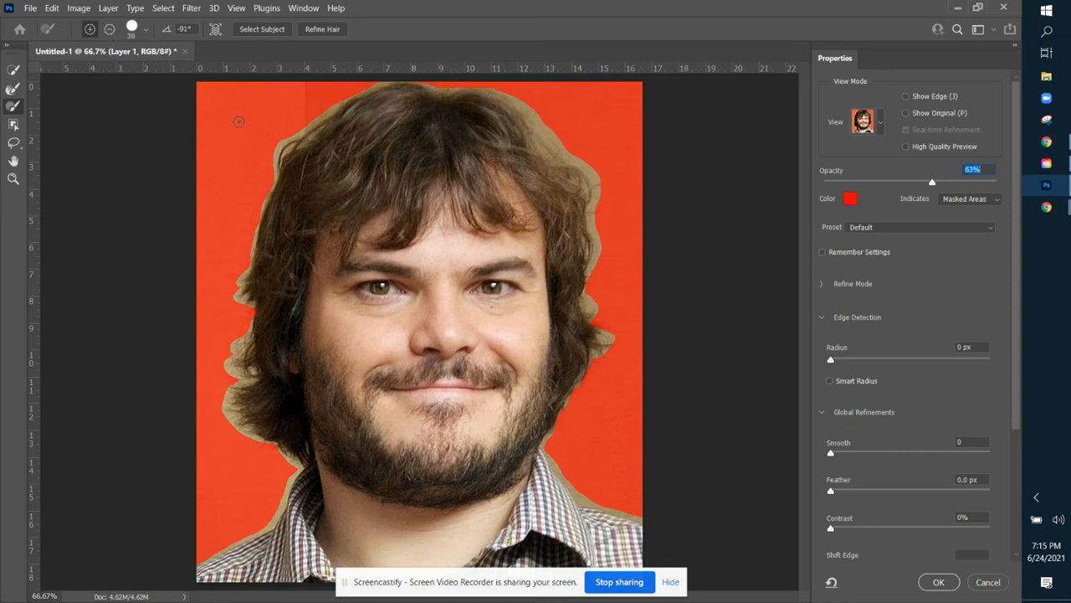
click(109, 32)
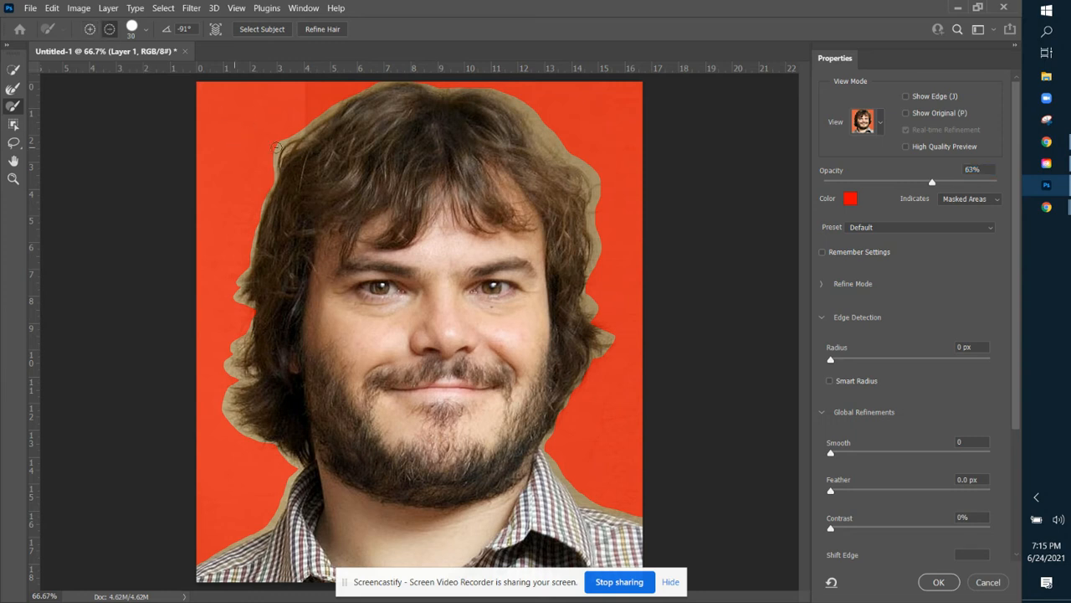
click(278, 144)
mouse_move(272, 165)
mouse_down()
mouse_move(271, 177)
mouse_move(285, 132)
mouse_up()
drag(531, 108, 613, 186)
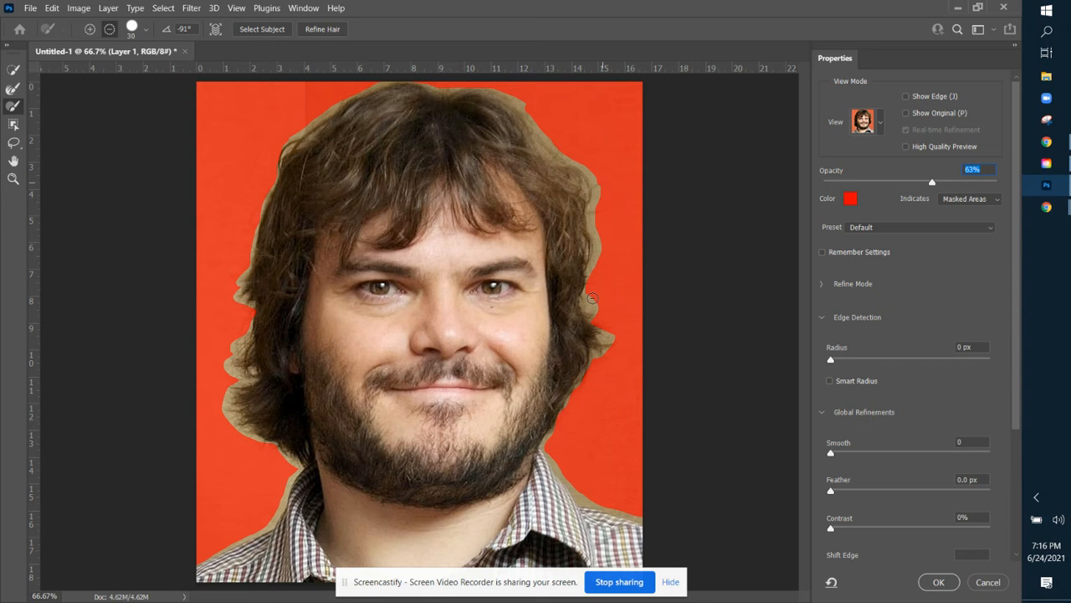
drag(593, 302, 595, 302)
drag(601, 256, 598, 218)
click(91, 30)
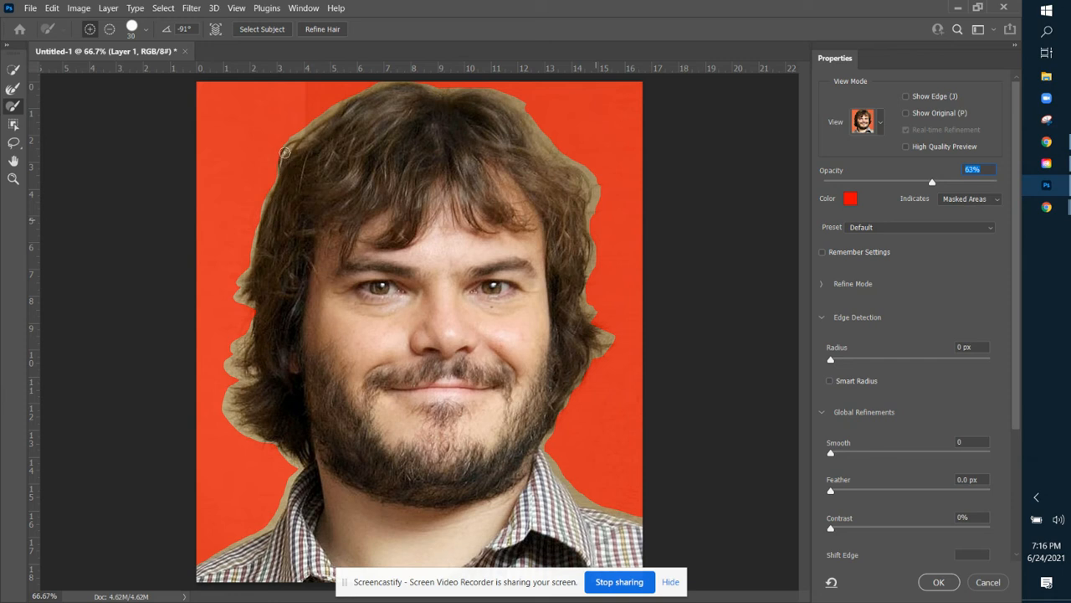
mouse_move(285, 151)
mouse_down()
mouse_move(279, 184)
mouse_move(295, 164)
mouse_up()
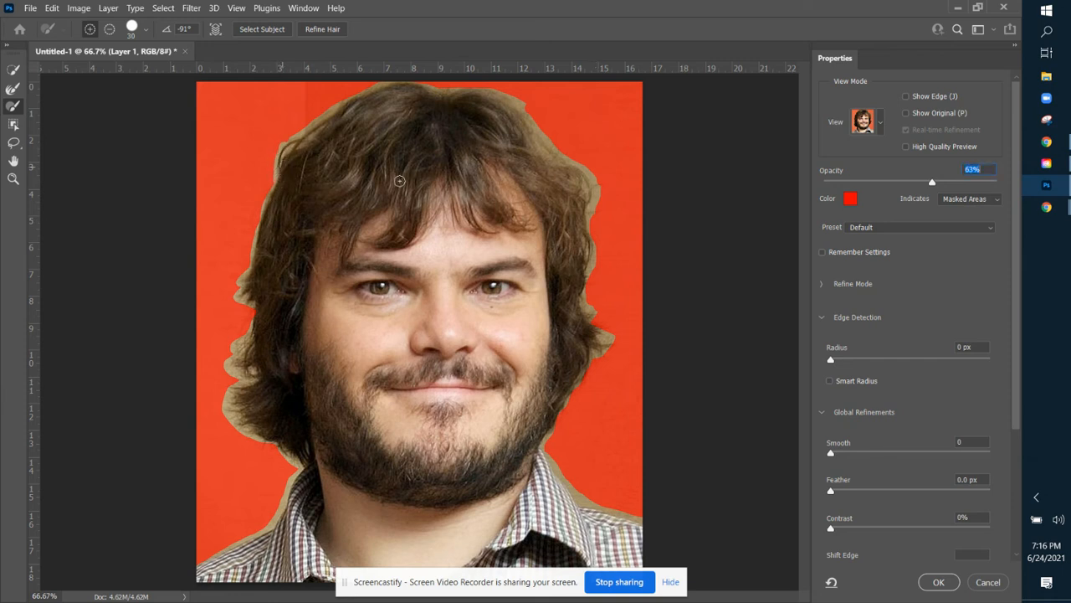
Step: Enlarge the selection brush to 100 px and set it to add to the selection
click(110, 29)
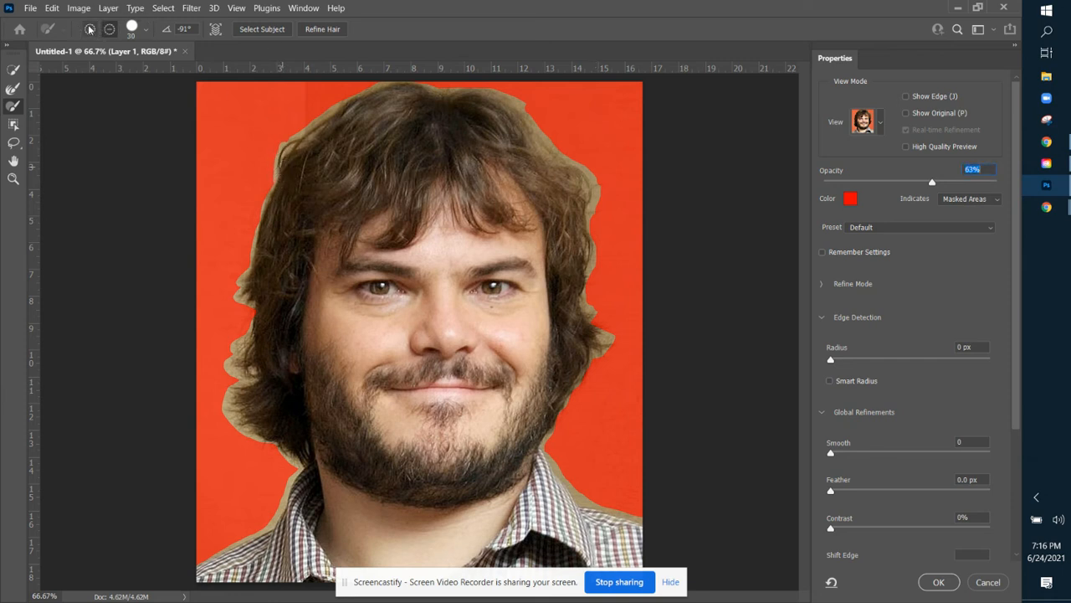
click(147, 34)
drag(89, 68, 135, 69)
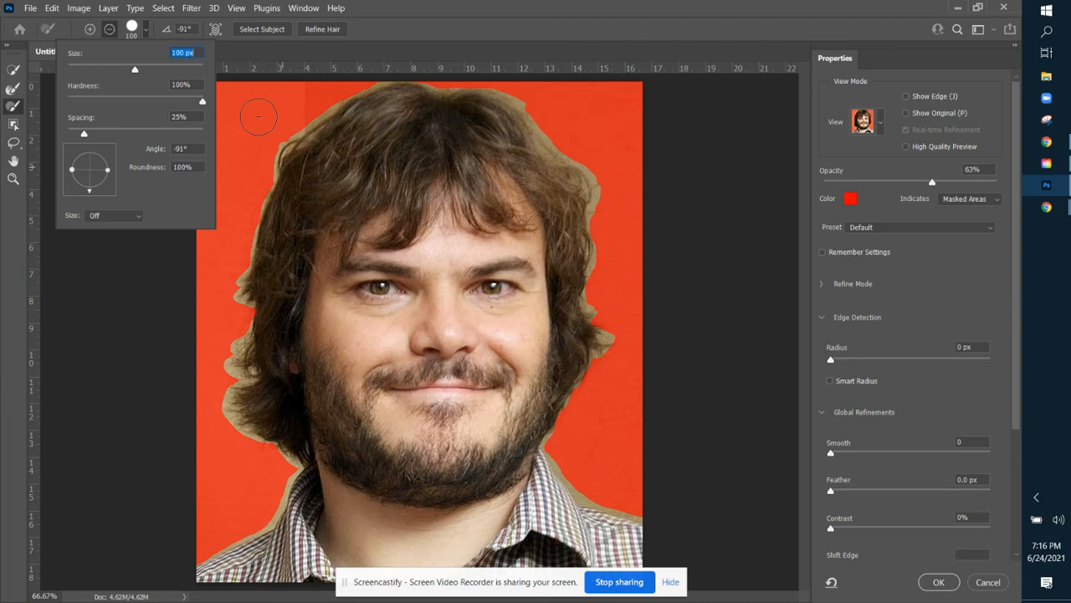
click(87, 32)
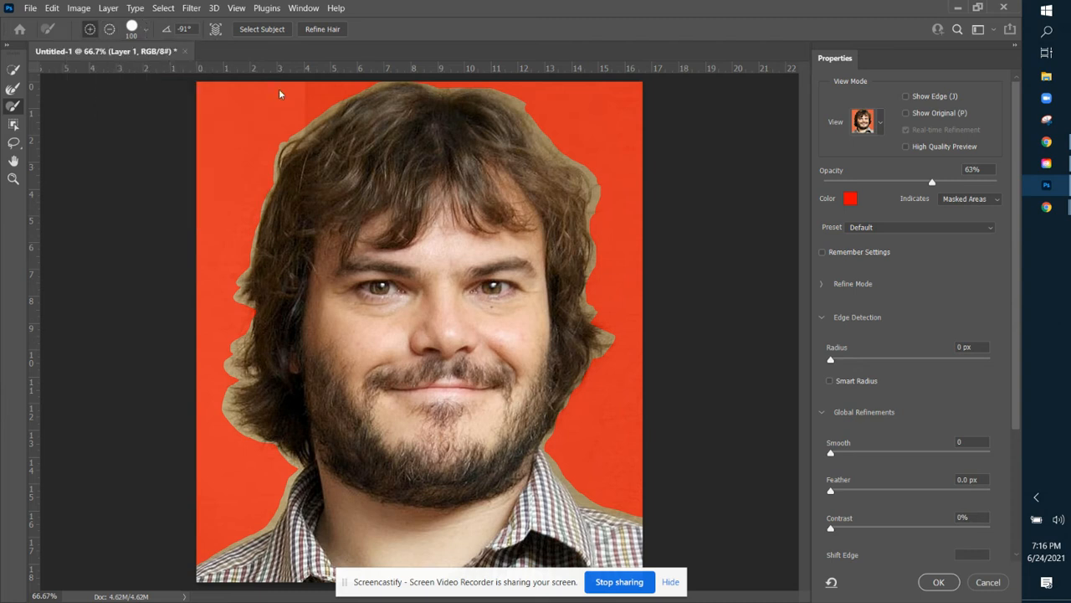
Step: Try a flattened brush tip with 24% roundness, set its angle to -3°, and restore the roundness to 100%
click(146, 31)
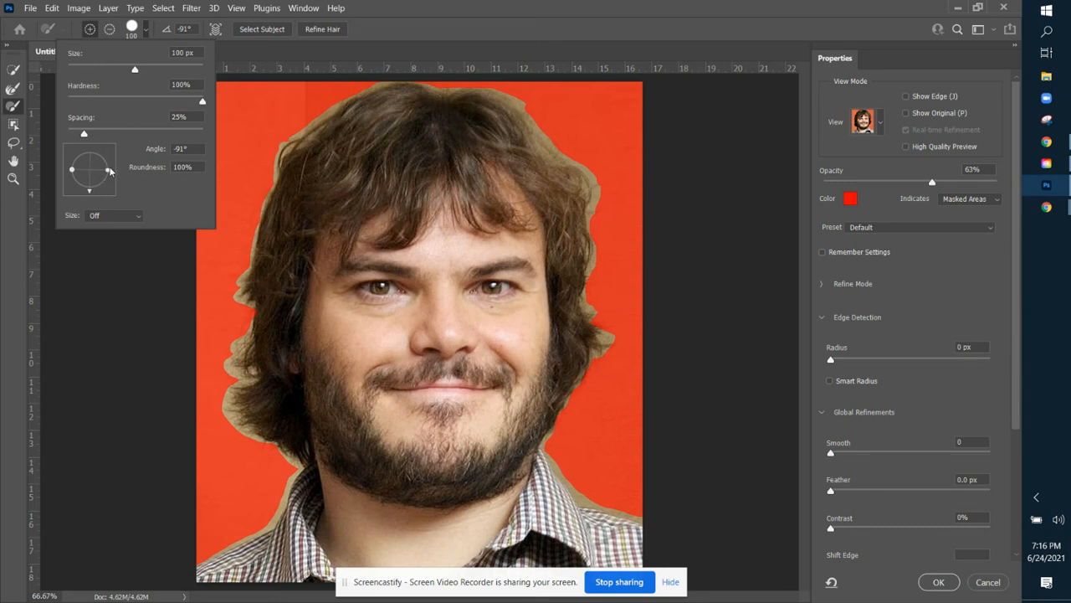
drag(108, 171, 94, 170)
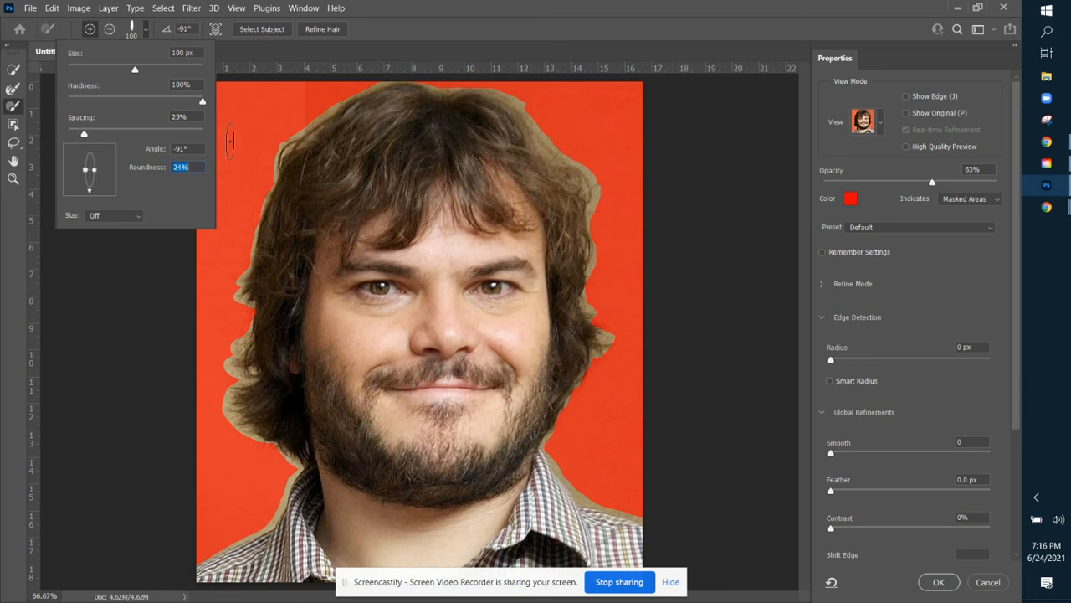
click(110, 173)
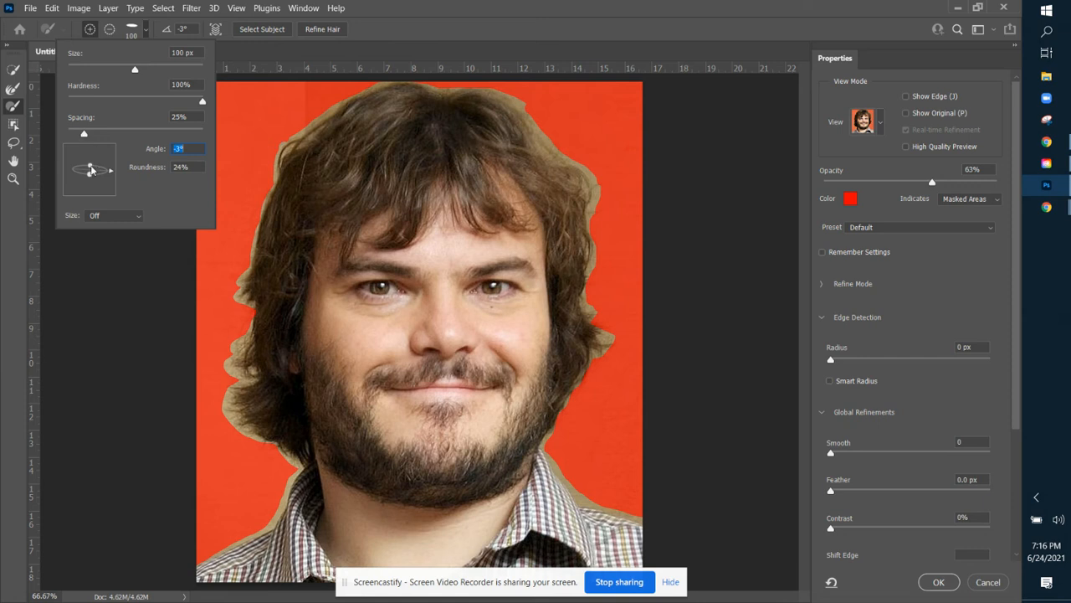
drag(90, 166, 91, 151)
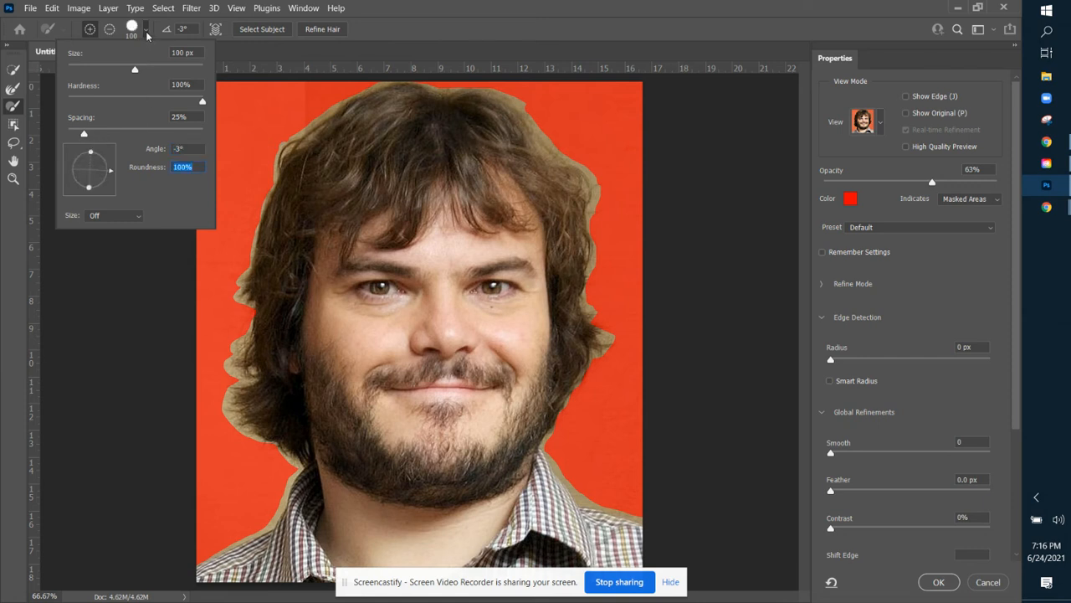
click(147, 34)
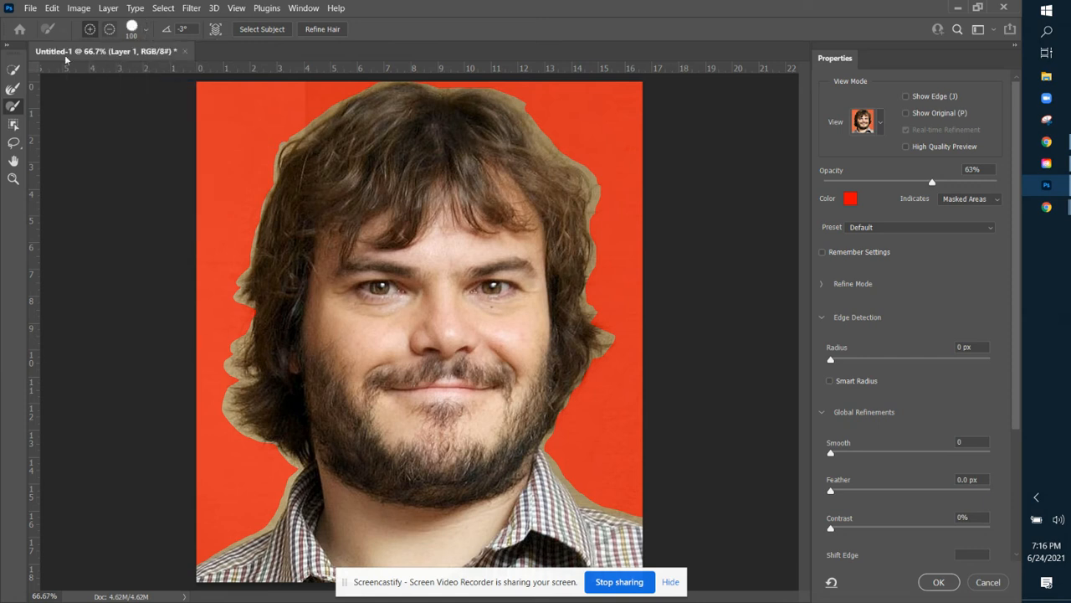
Step: Refine the selection edge around the man's hair, collar and shoulders with the Refine Edge Brush in add mode
click(11, 92)
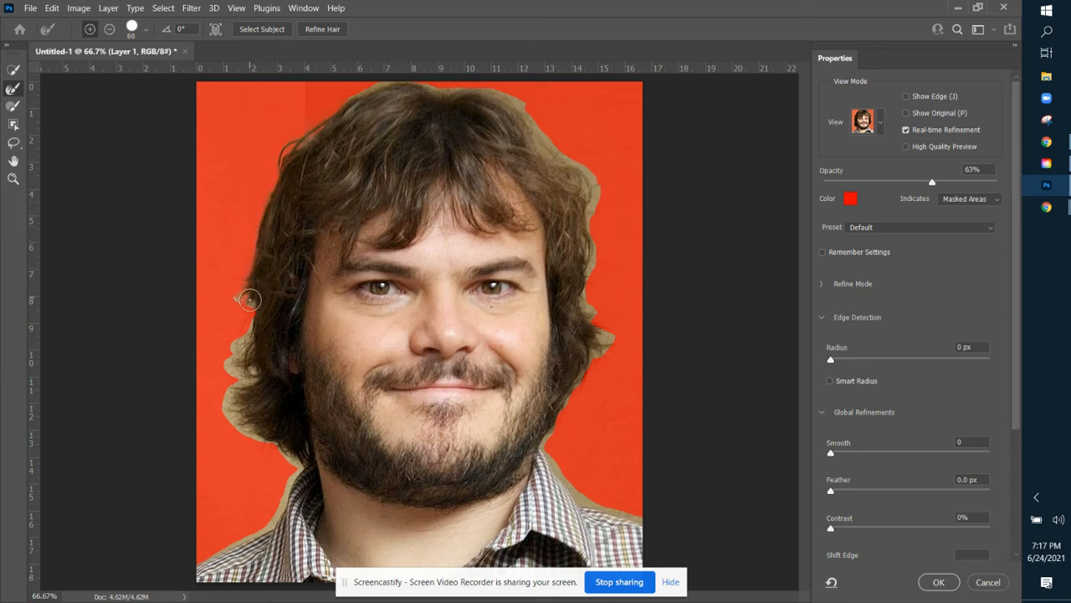
mouse_move(249, 322)
mouse_down()
mouse_move(238, 370)
mouse_move(257, 378)
mouse_move(228, 369)
mouse_move(246, 347)
mouse_move(230, 402)
mouse_move(297, 466)
mouse_move(265, 441)
mouse_up()
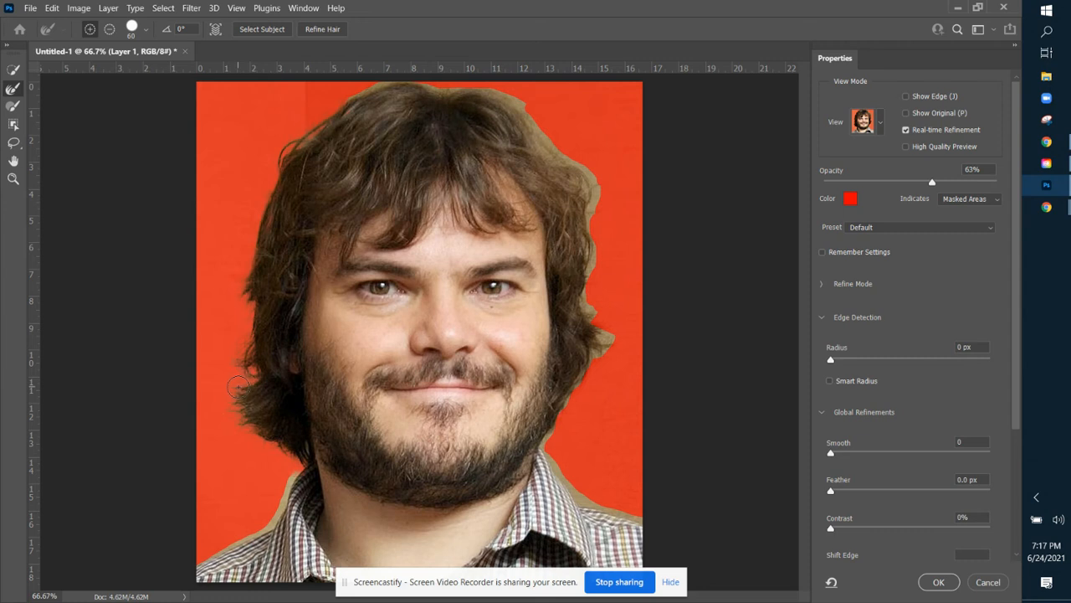
mouse_move(285, 488)
mouse_down()
mouse_move(279, 509)
mouse_move(208, 557)
mouse_up()
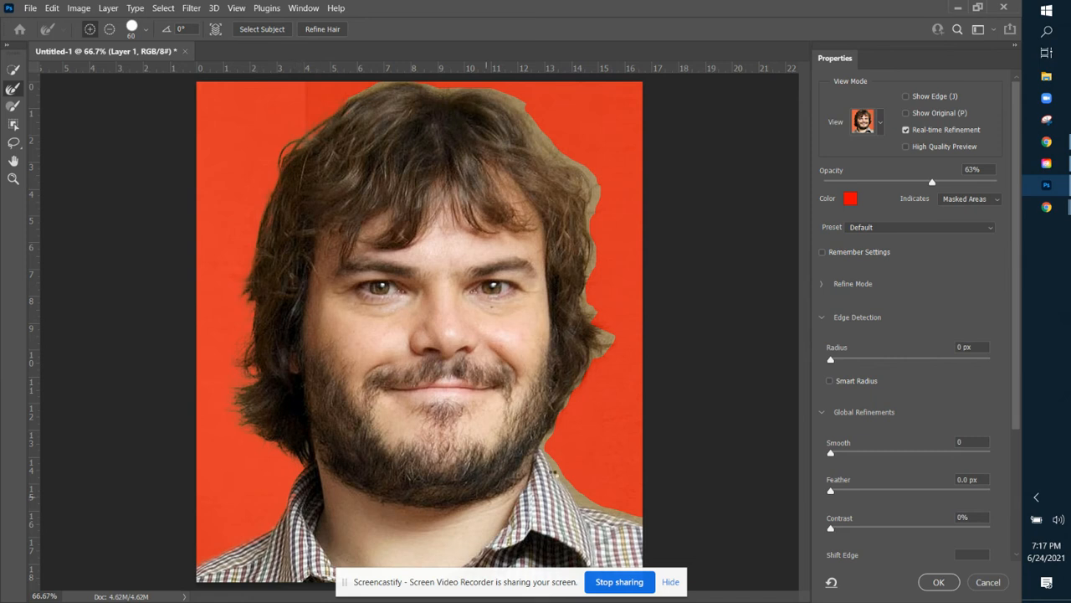
mouse_move(551, 455)
mouse_down()
mouse_move(592, 500)
mouse_move(652, 517)
mouse_move(616, 506)
mouse_up()
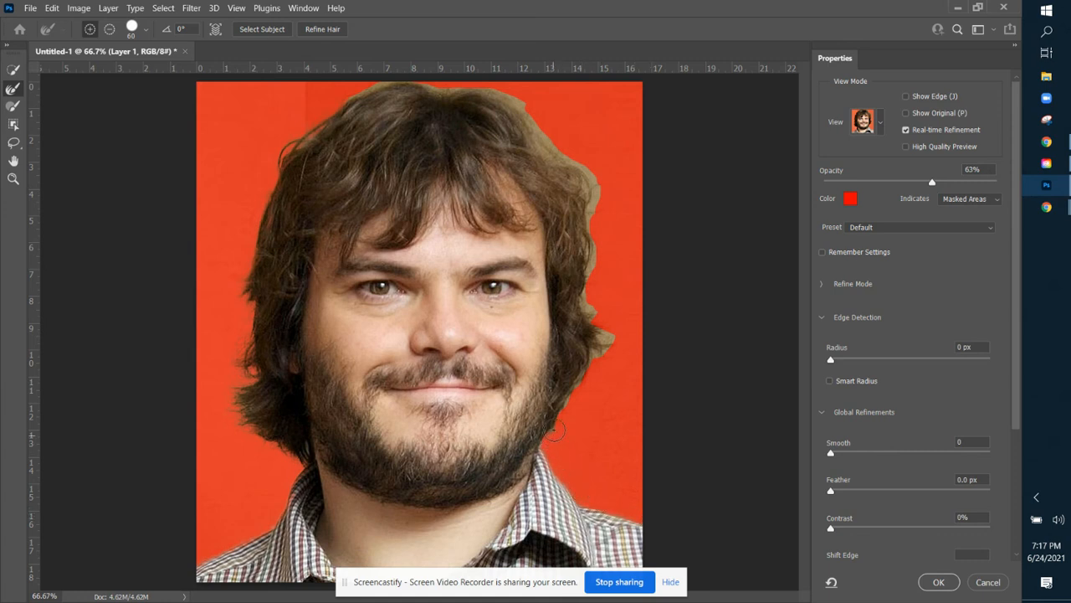
mouse_move(596, 359)
mouse_down()
mouse_move(589, 304)
mouse_move(590, 177)
mouse_move(554, 154)
mouse_move(531, 121)
mouse_move(537, 144)
mouse_move(518, 103)
mouse_move(490, 89)
mouse_move(369, 87)
mouse_up()
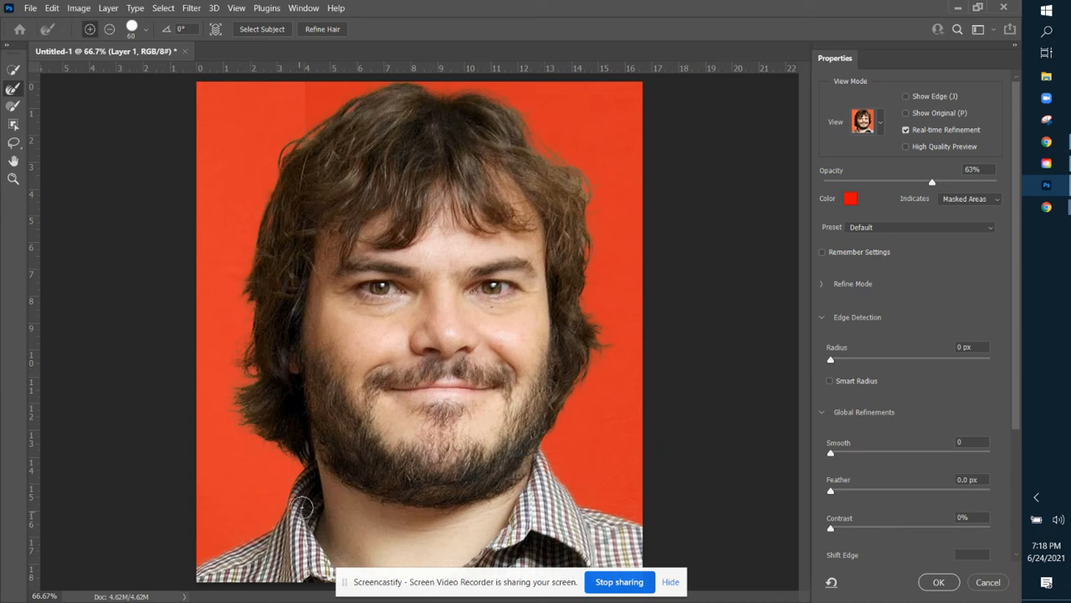
Step: Accept the Select and Mask refinement and turn the resulting selection into a layer mask on Layer 1
click(13, 105)
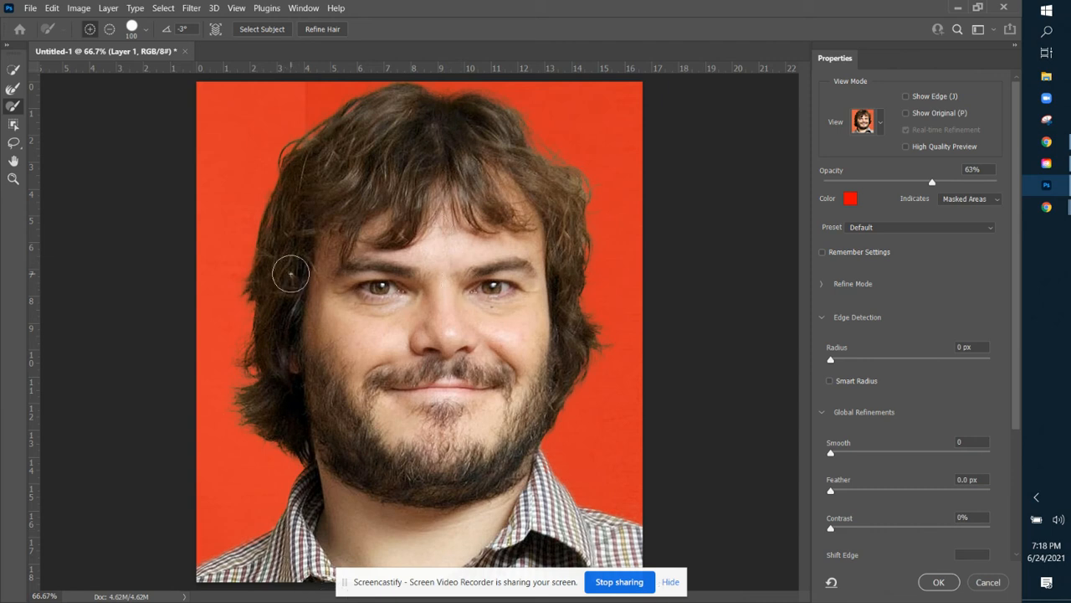
click(940, 582)
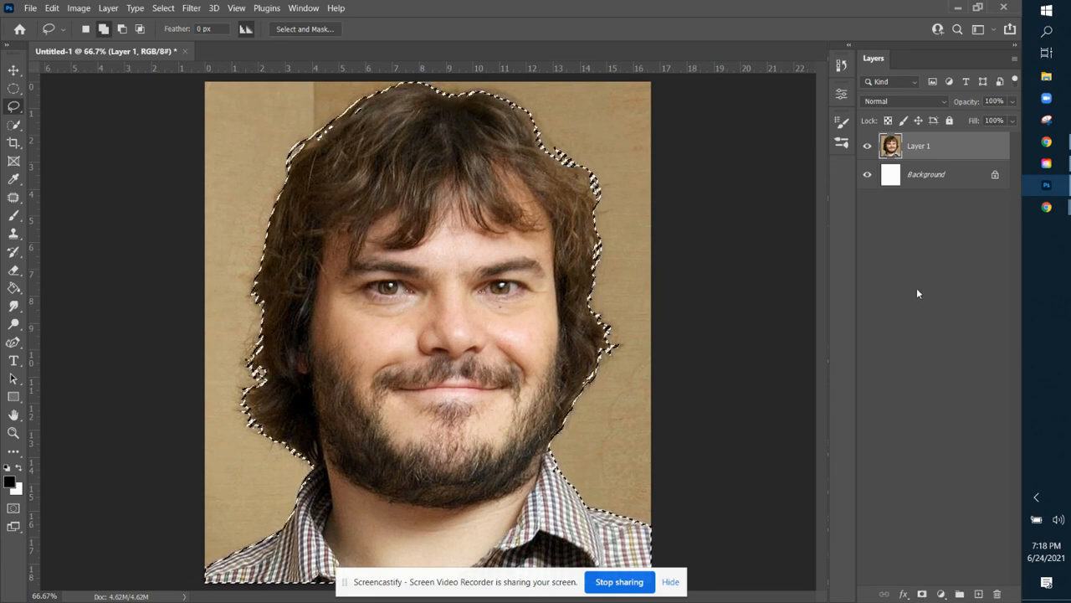
click(922, 595)
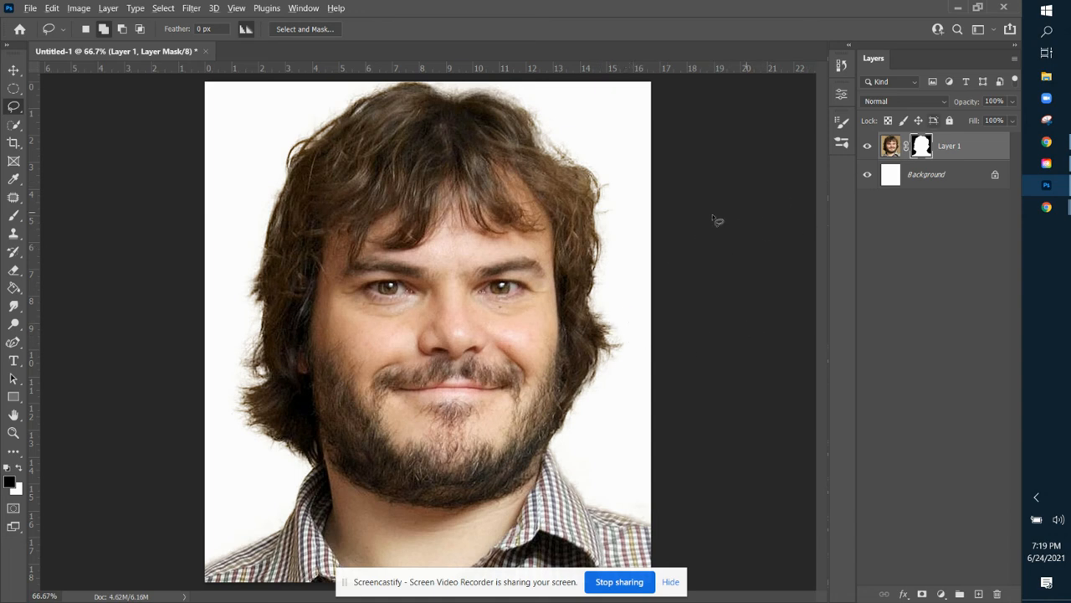
Step: Inspect Layer 1's mask on its own, and return to the full image with the mask targeted
alt+click(921, 147)
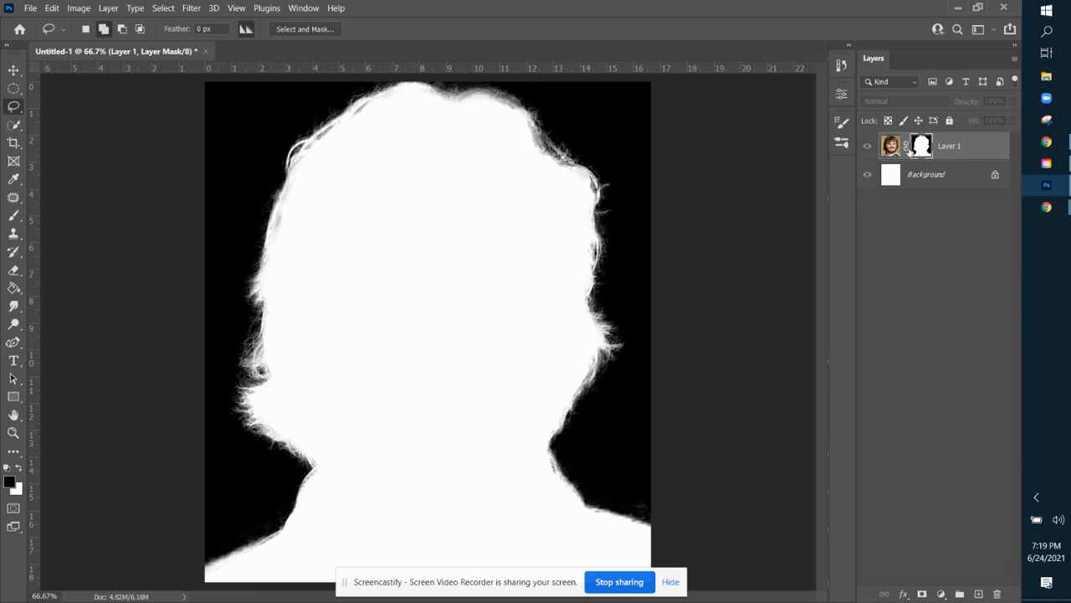
click(892, 148)
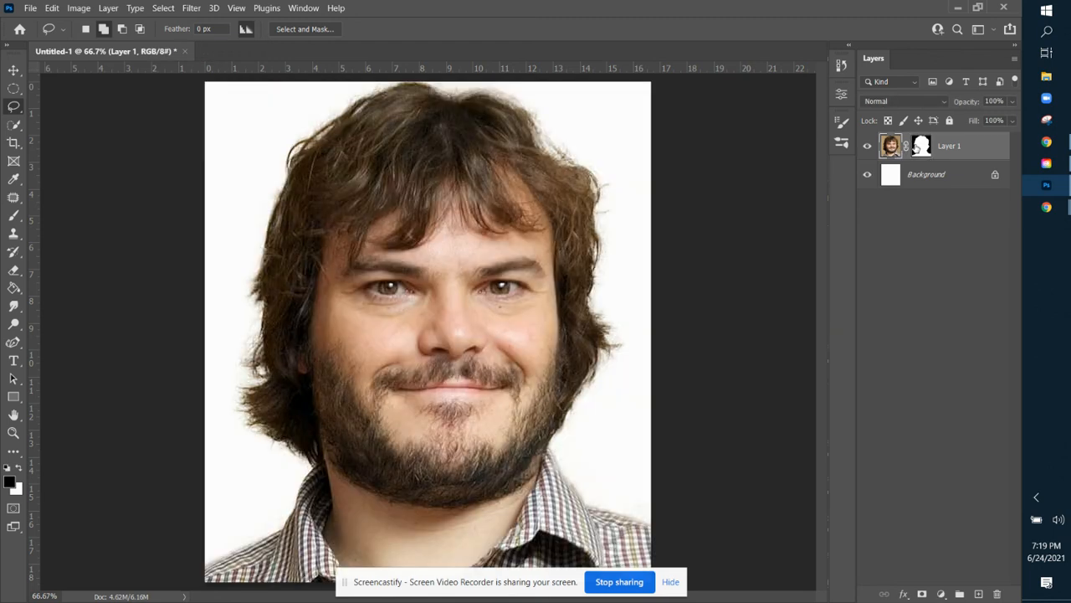
click(921, 148)
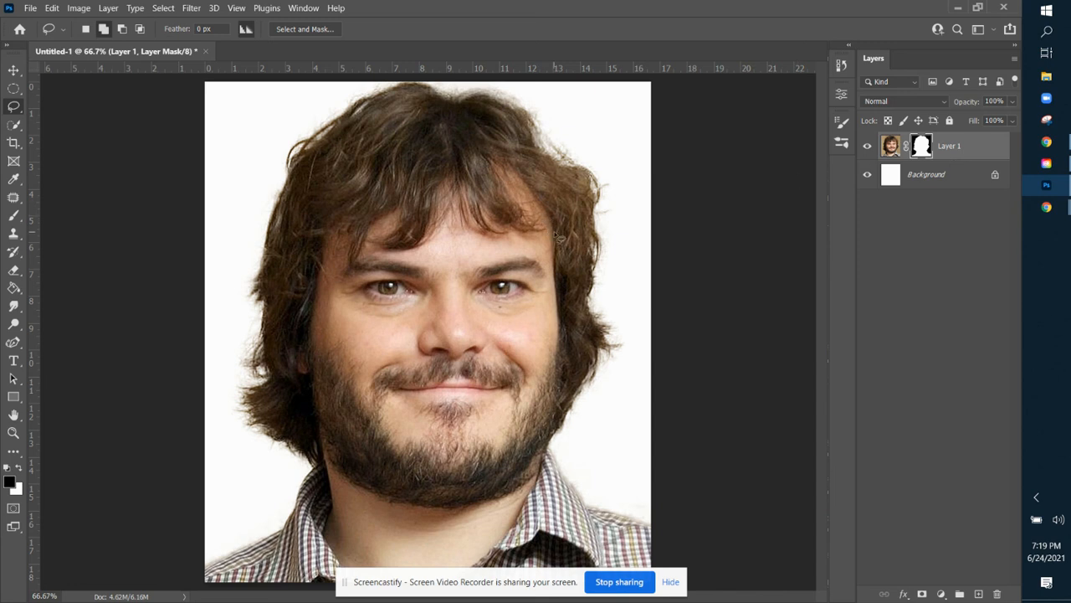
Step: Prepare the Brush tool for painting on the layer mask at 90 px with white as the foreground colour
click(12, 218)
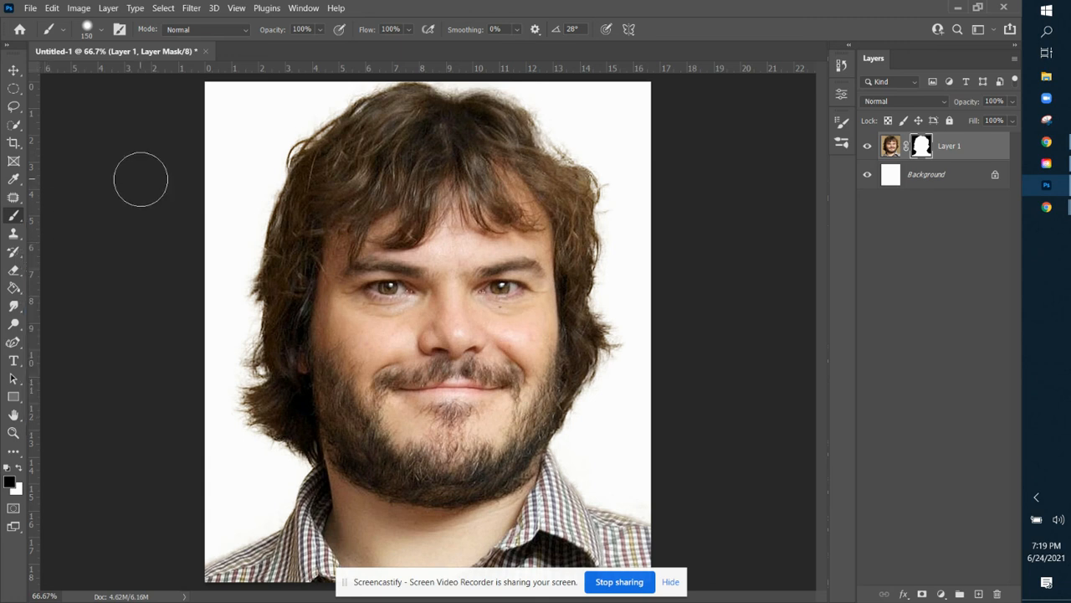
key(bracketleft)
key(bracketleft)
key(bracketleft)
key(x)
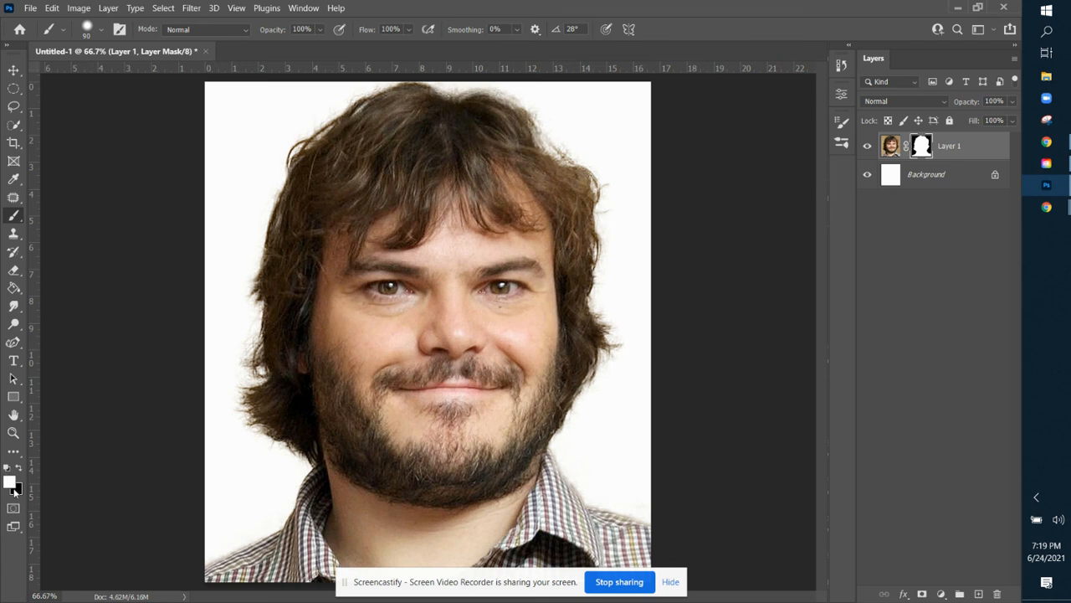
Step: Swap the foreground and background colours back and forth between black and white, finishing with white in front
click(20, 467)
click(20, 469)
click(21, 469)
click(20, 469)
click(20, 469)
click(101, 30)
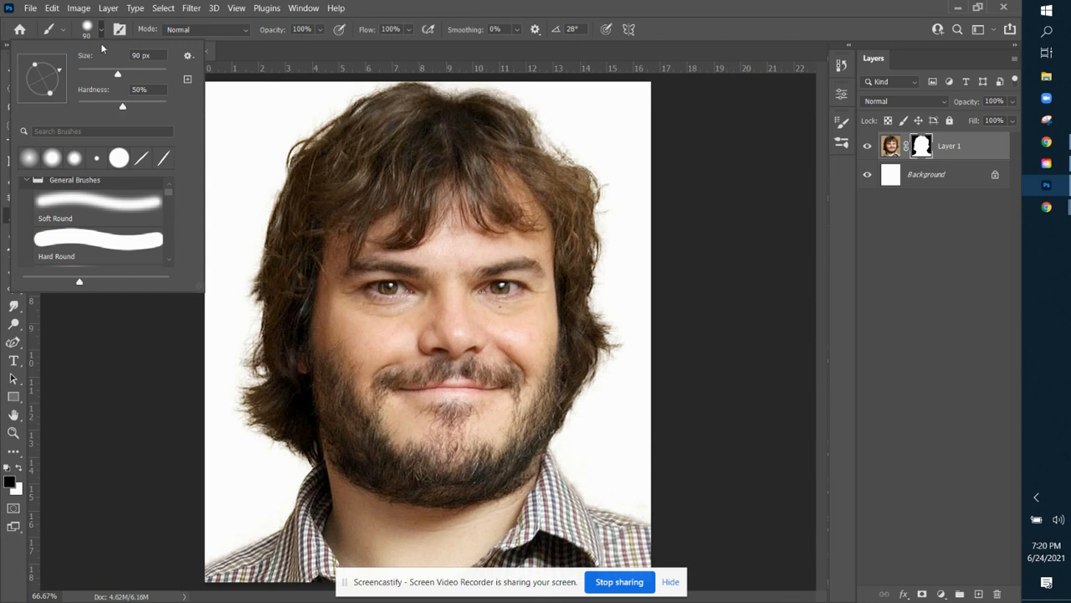
click(102, 31)
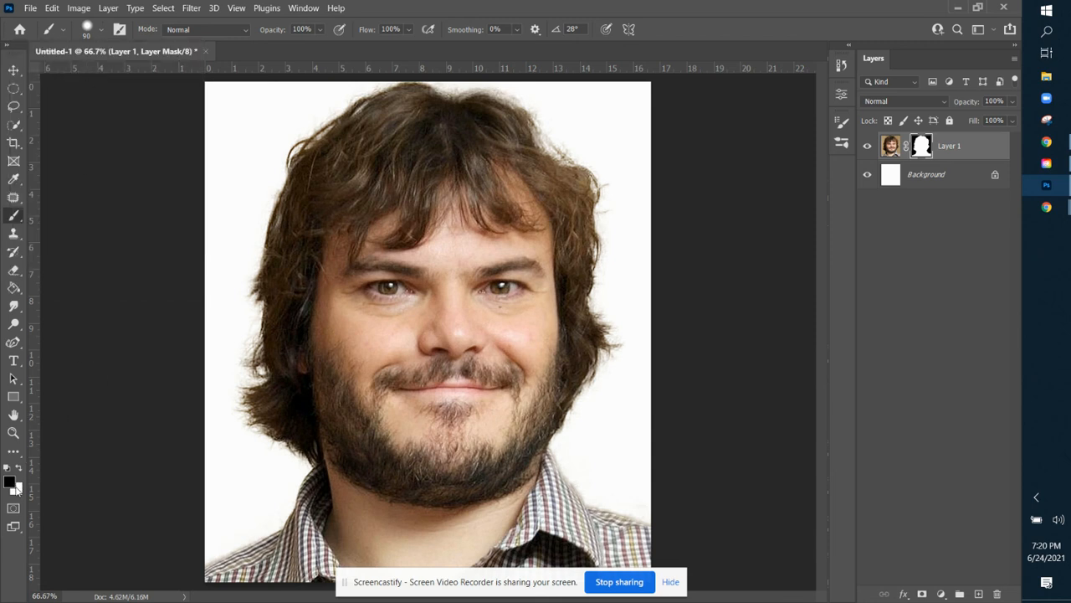
click(19, 471)
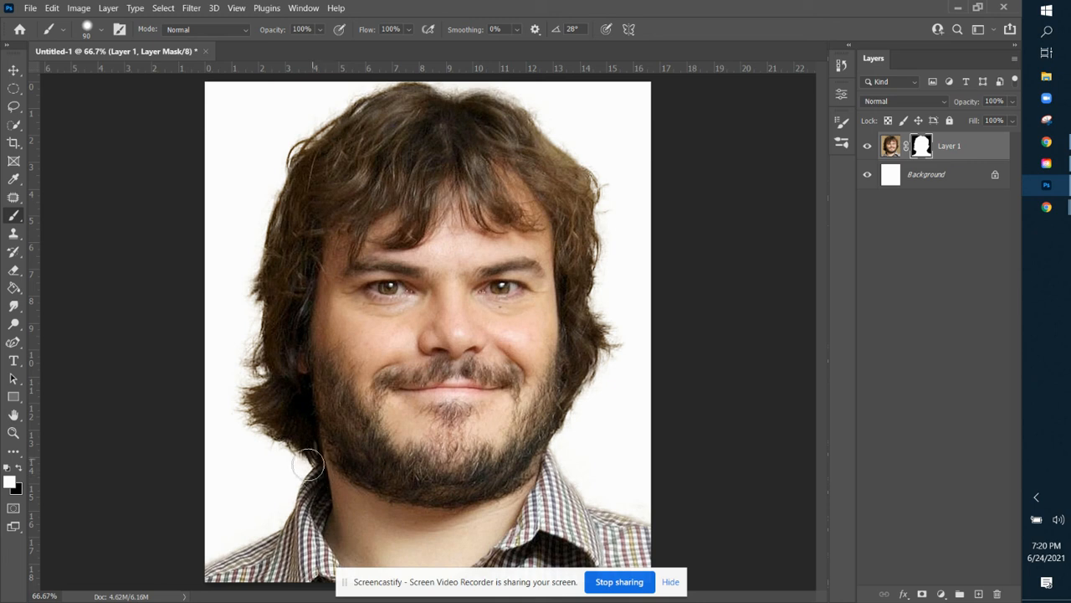
Step: Set the brush hardness to 2% and paint white on the layer mask along the hair edge at the head's upper right
click(99, 30)
drag(122, 108, 80, 106)
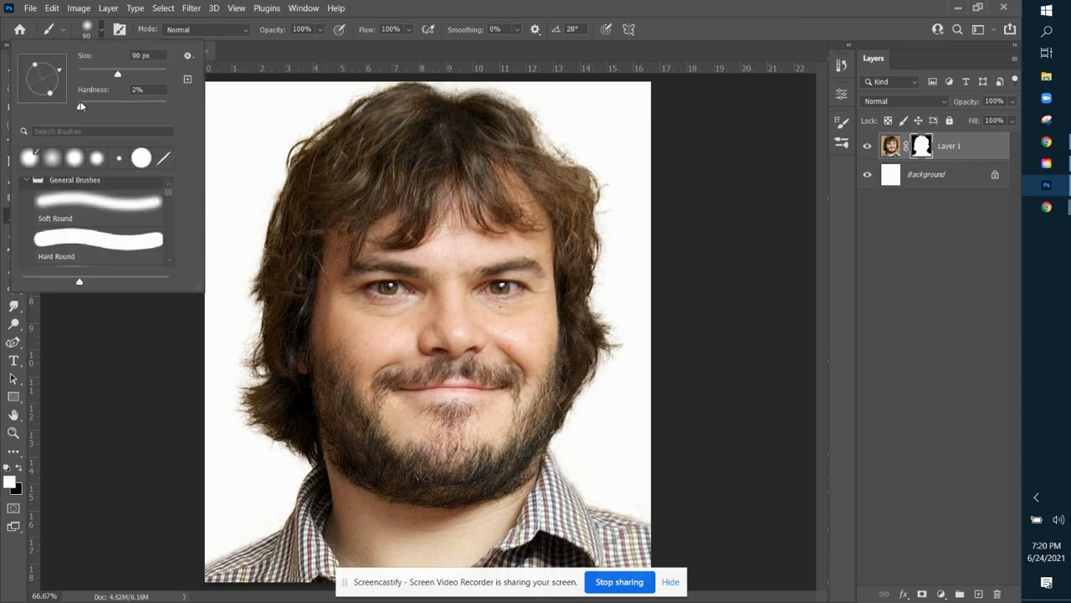
click(527, 141)
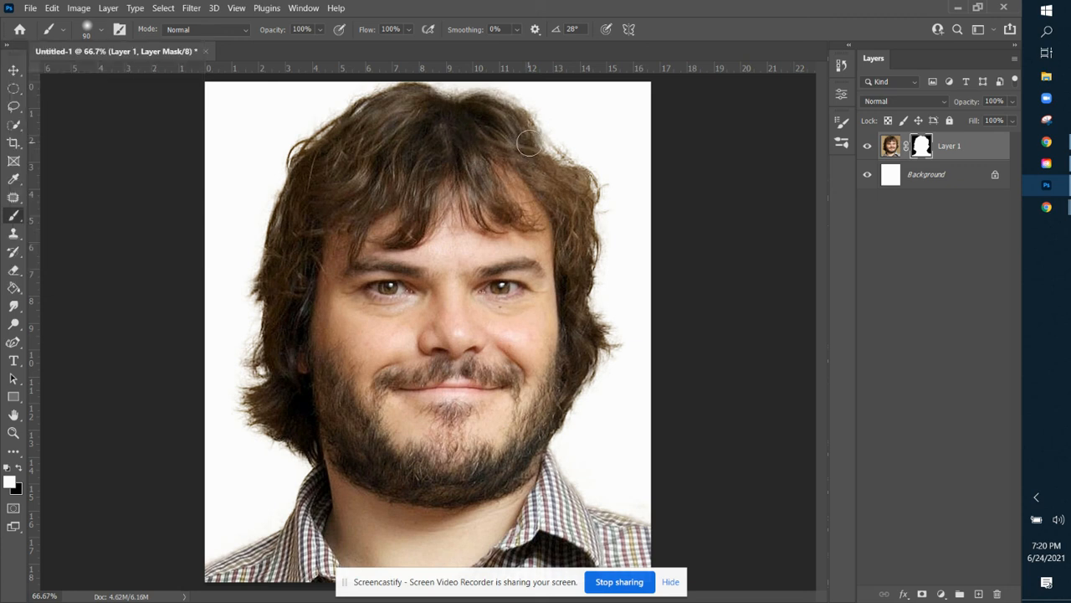
mouse_move(542, 158)
mouse_down()
mouse_move(562, 164)
mouse_move(538, 155)
mouse_up()
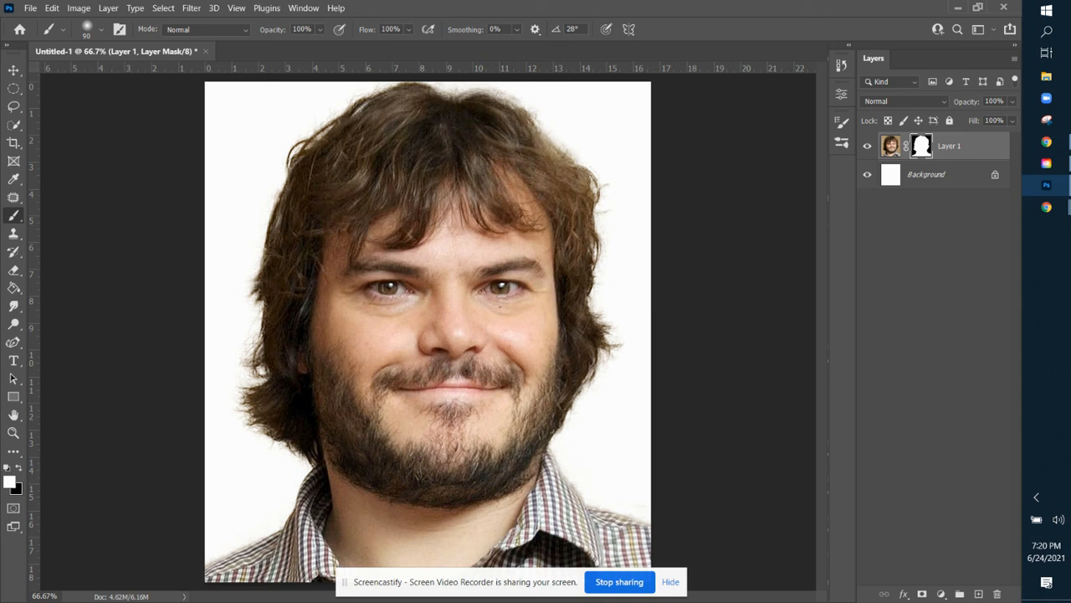
Step: Make black the foreground colour and paint over both eyes and the mouth on Layer 1's mask to hide them
click(19, 470)
drag(361, 289, 417, 290)
drag(493, 287, 530, 290)
mouse_move(416, 378)
mouse_down()
mouse_move(402, 386)
mouse_move(509, 391)
mouse_up()
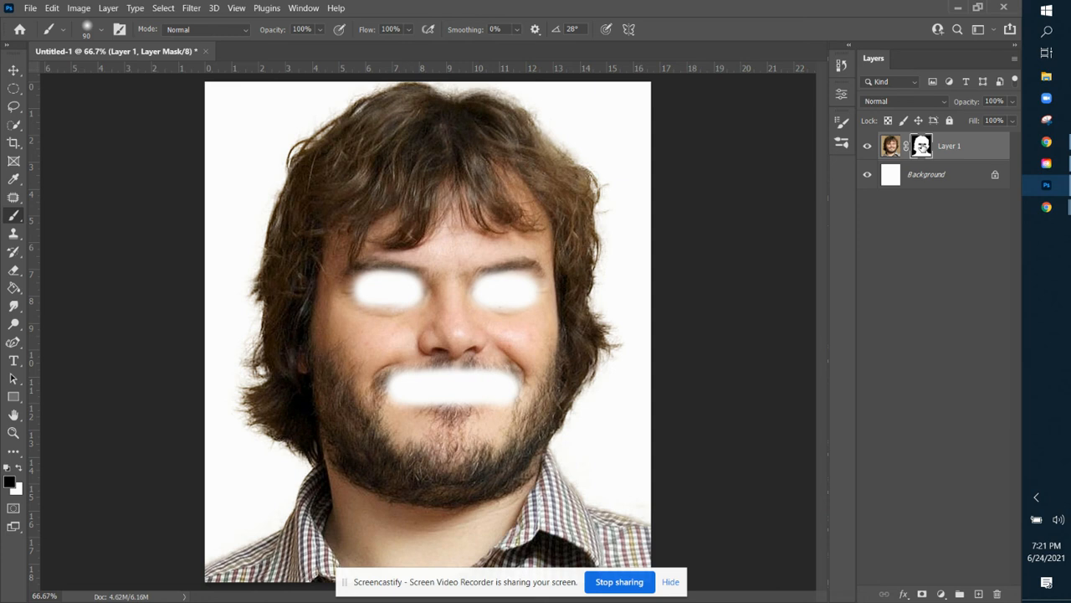
Step: View Layer 1's mask on its own to examine the painted areas, and return to the full image with the mask targeted
alt+click(922, 147)
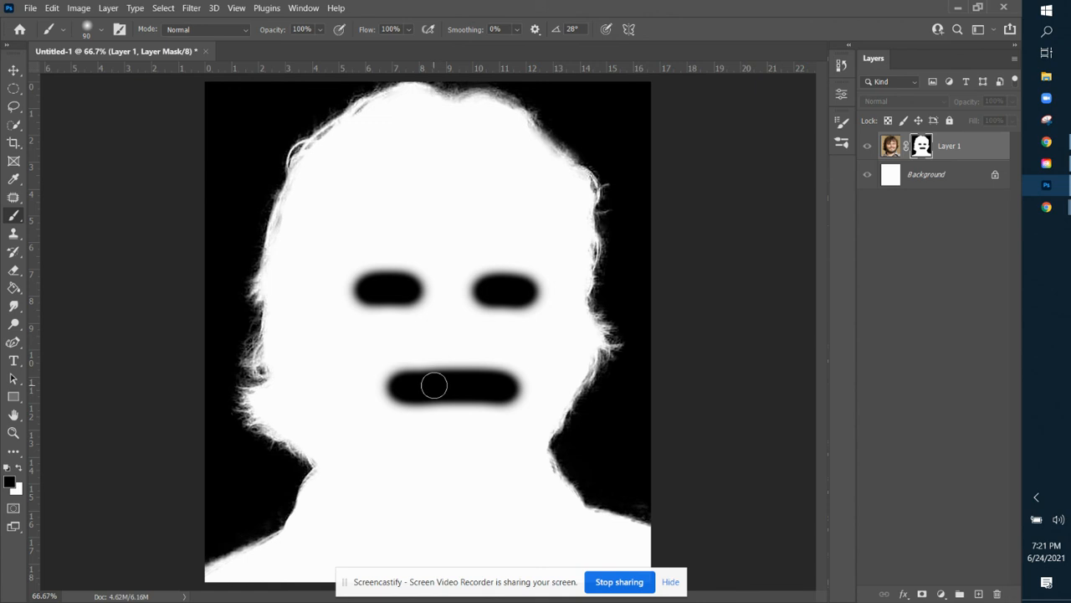
click(890, 153)
click(921, 151)
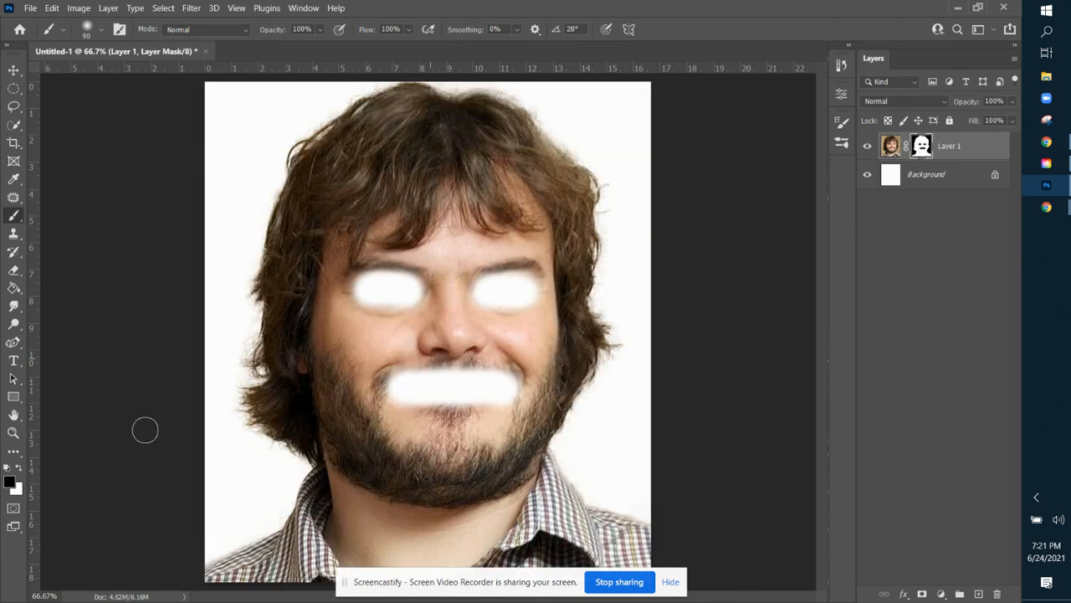
Step: Make white the foreground colour and paint over the hidden eyes and mouth on the mask to restore them
click(19, 471)
mouse_move(368, 269)
mouse_down()
mouse_move(438, 281)
mouse_move(354, 296)
mouse_up()
mouse_move(475, 284)
mouse_down()
mouse_move(538, 286)
mouse_move(471, 292)
mouse_move(500, 298)
mouse_up()
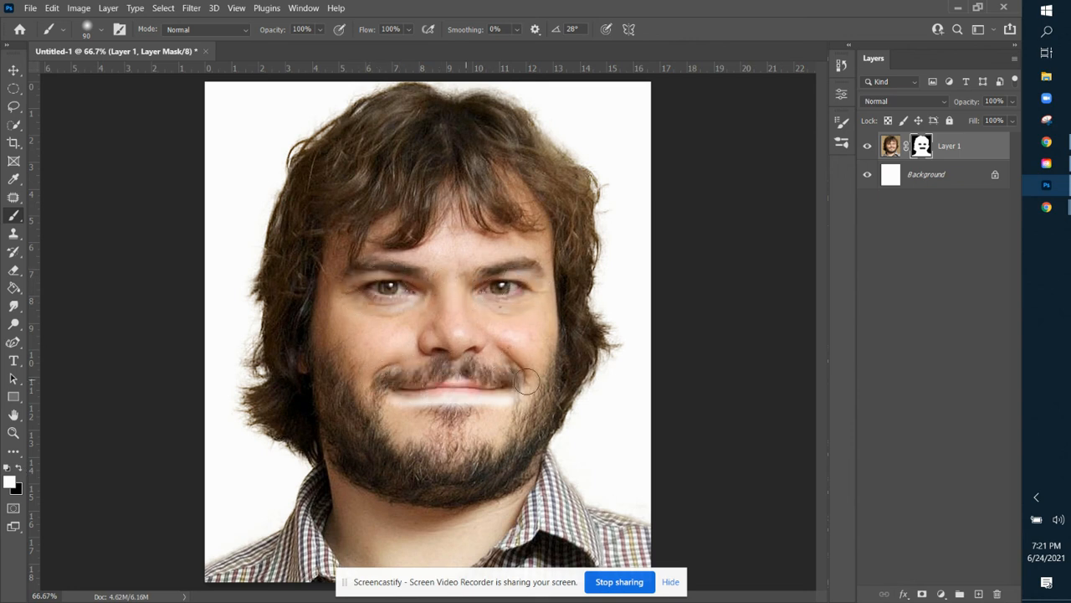